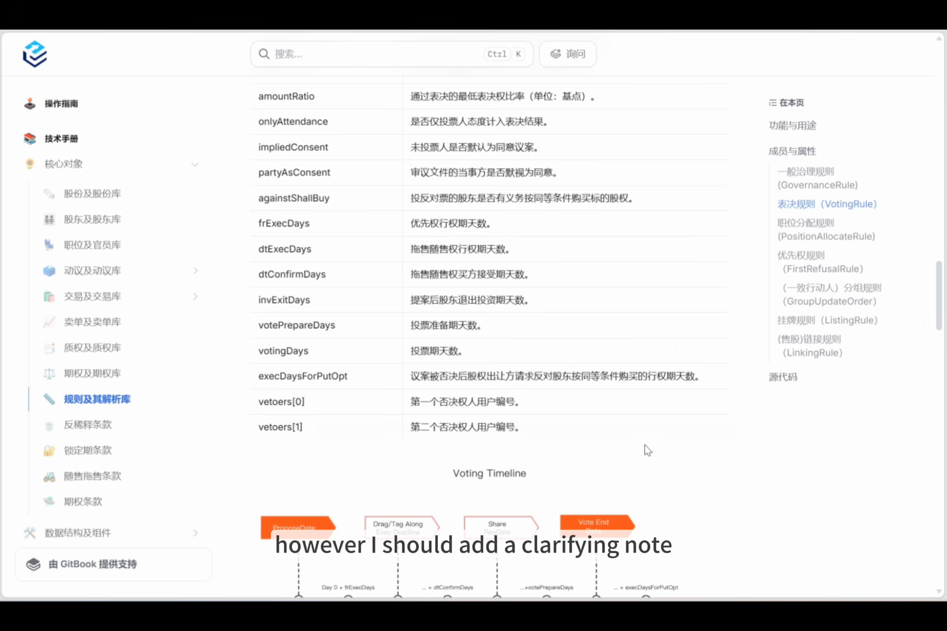
scroll(360, 321, "up", 2)
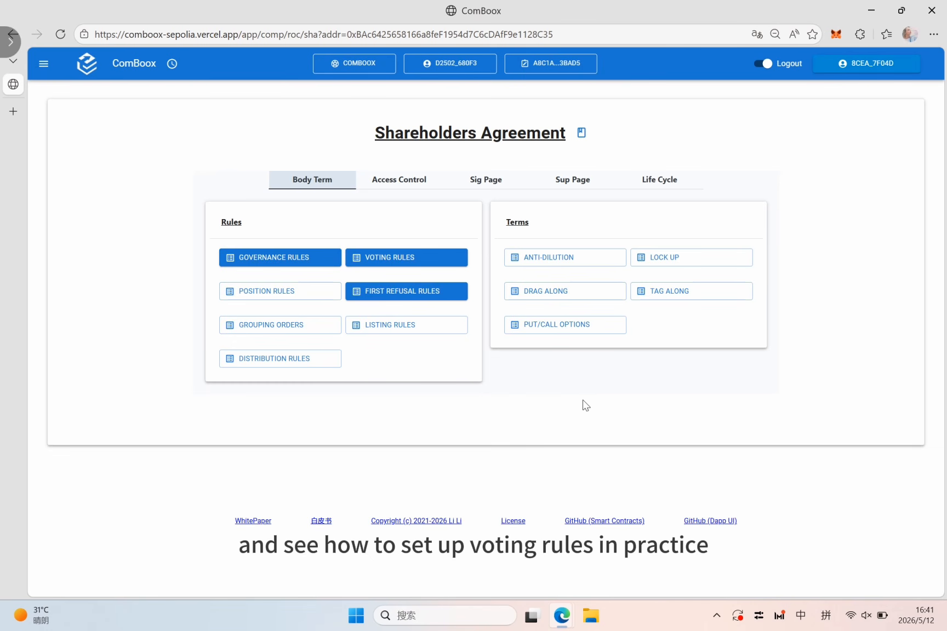
Step: Add a new voting rule to the Shareholders Agreement and open Rule No. 13 for editing
left_click(427, 258)
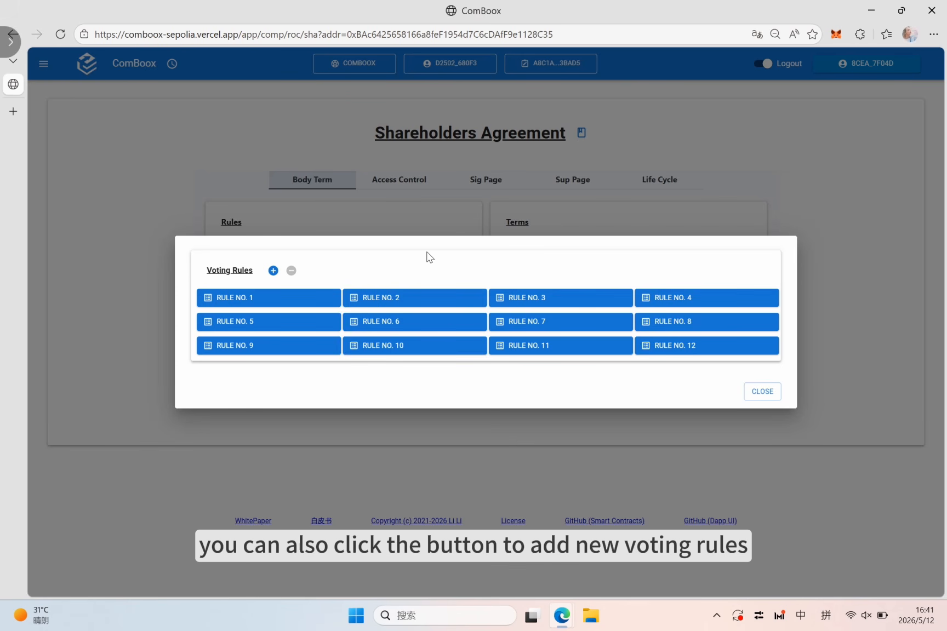
left_click(273, 271)
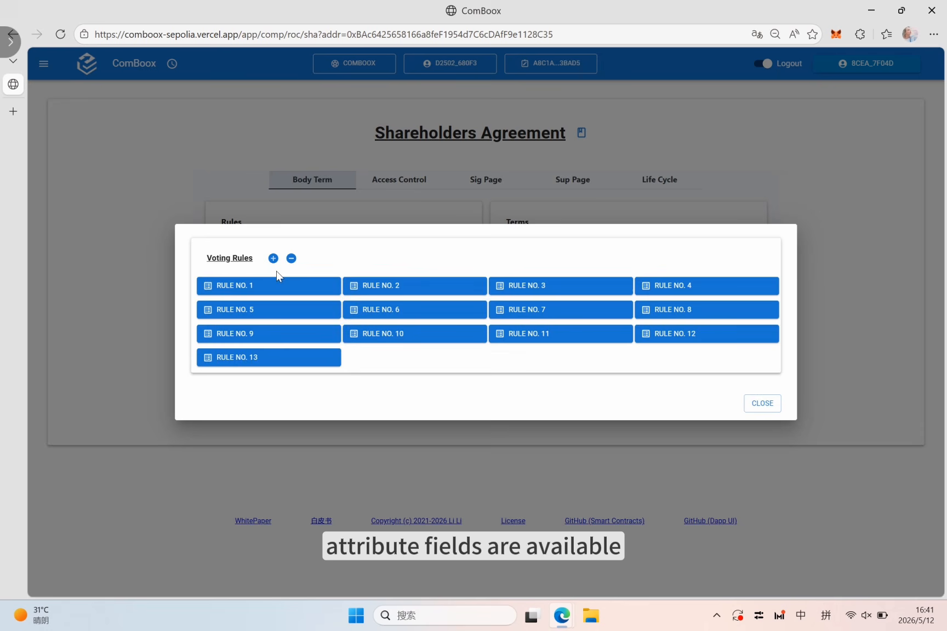
left_click(278, 364)
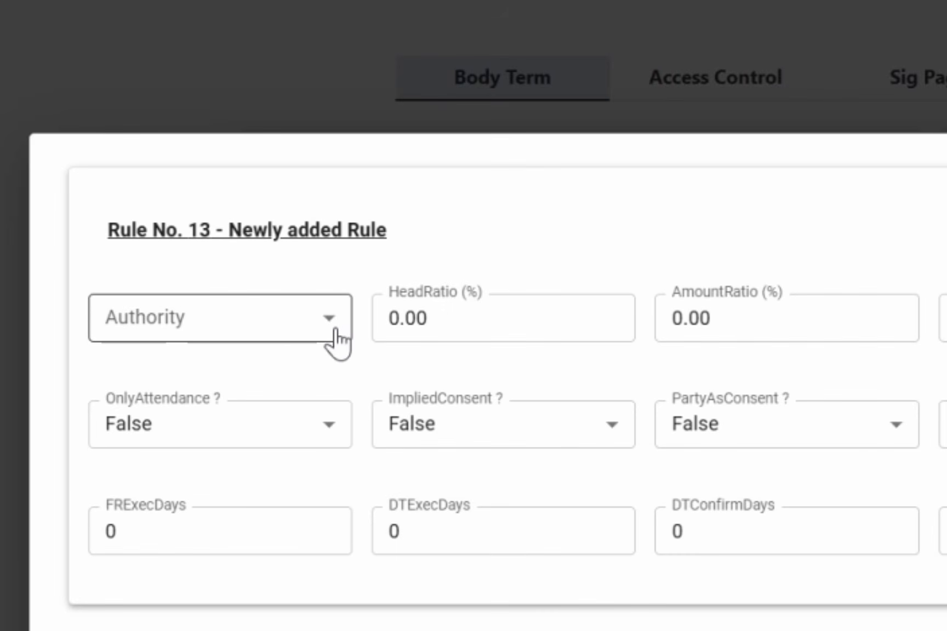
Step: Set the Authority of the newly added voting rule to ShareholdersMeeting
left_click(244, 281)
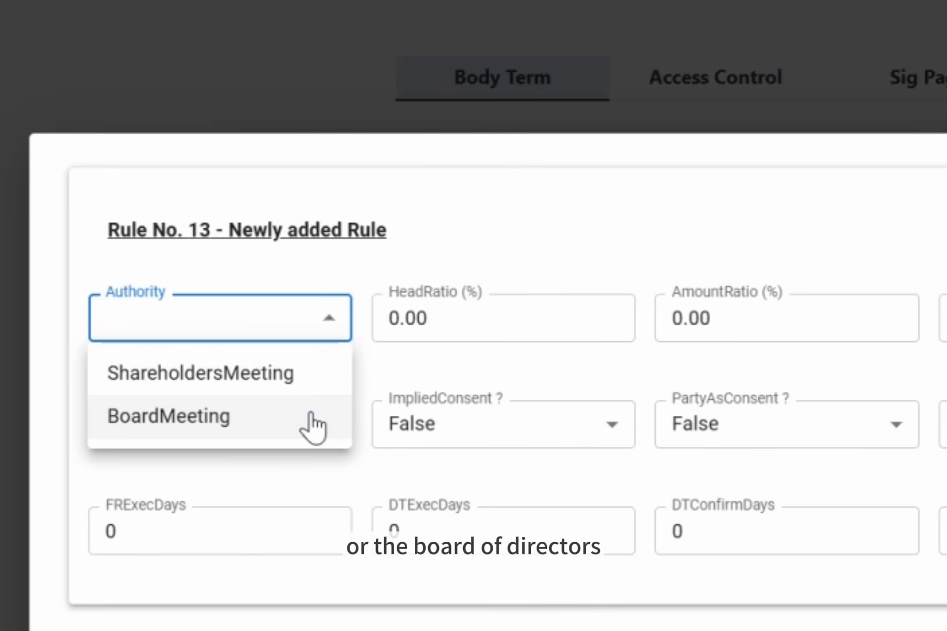
left_click(308, 363)
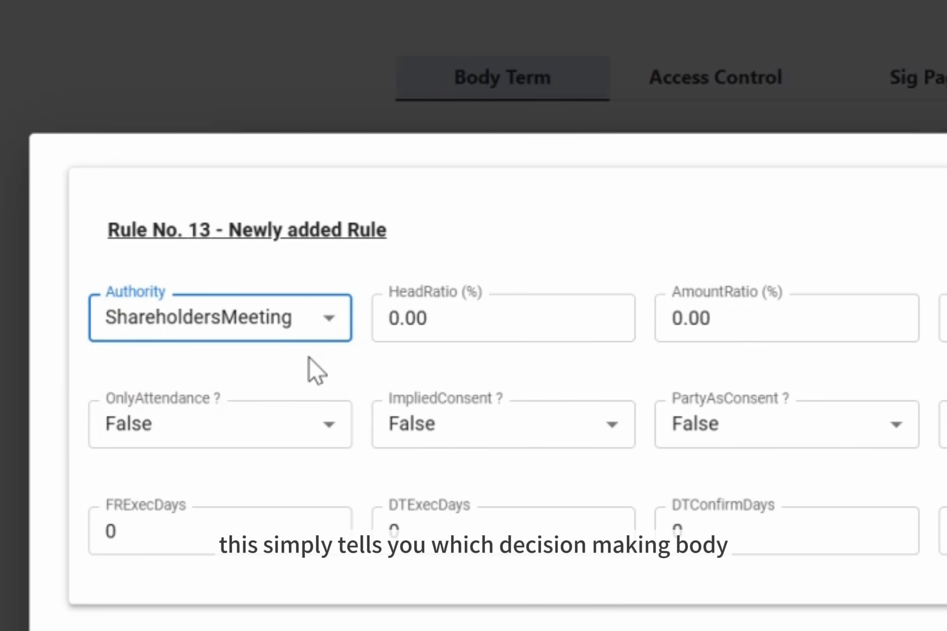
left_click(329, 330)
left_click(328, 329)
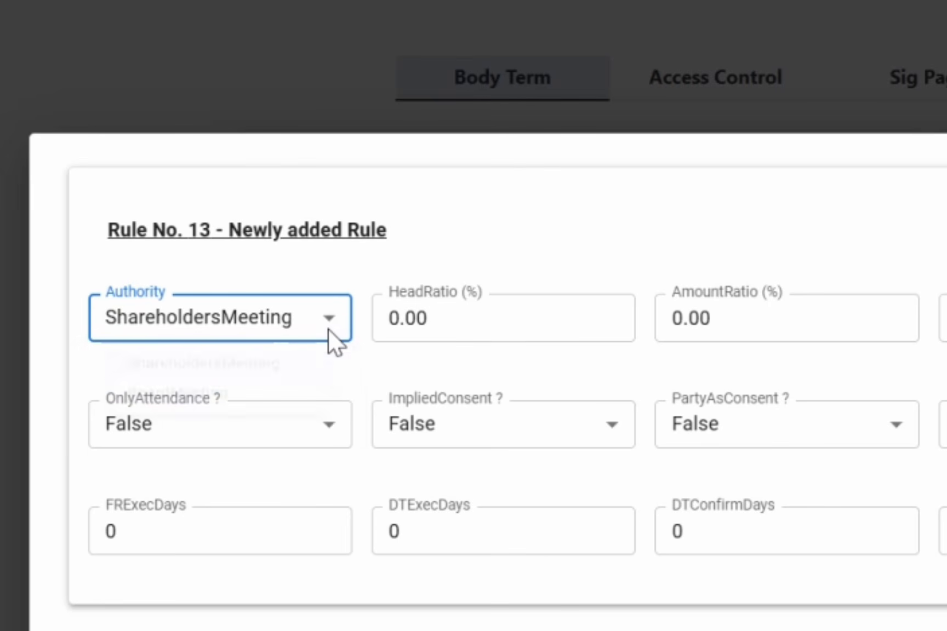
Step: Set the HeadRatio of Rule No. 13 to 20.00 percent
left_click(408, 317)
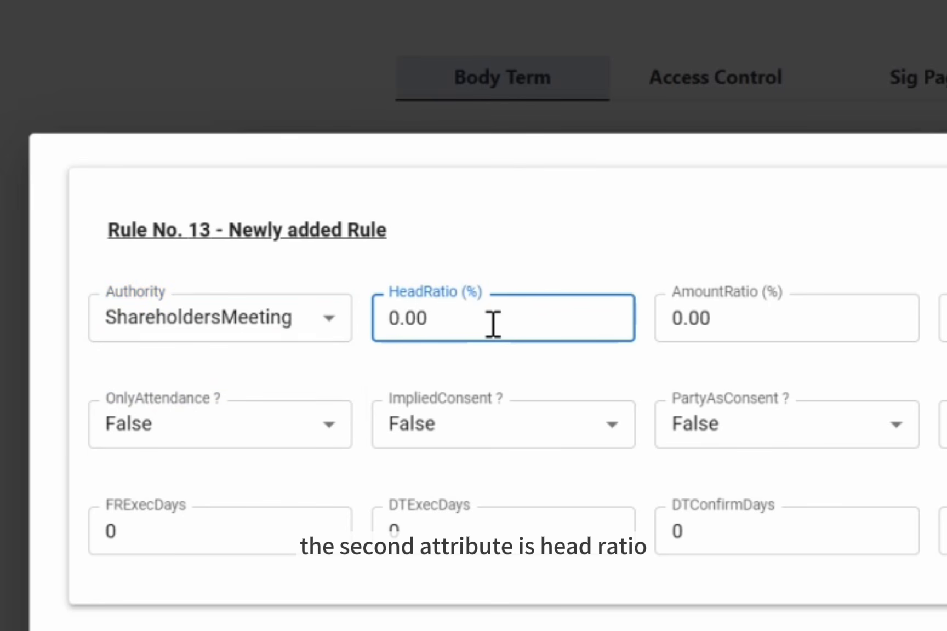
left_click(533, 358)
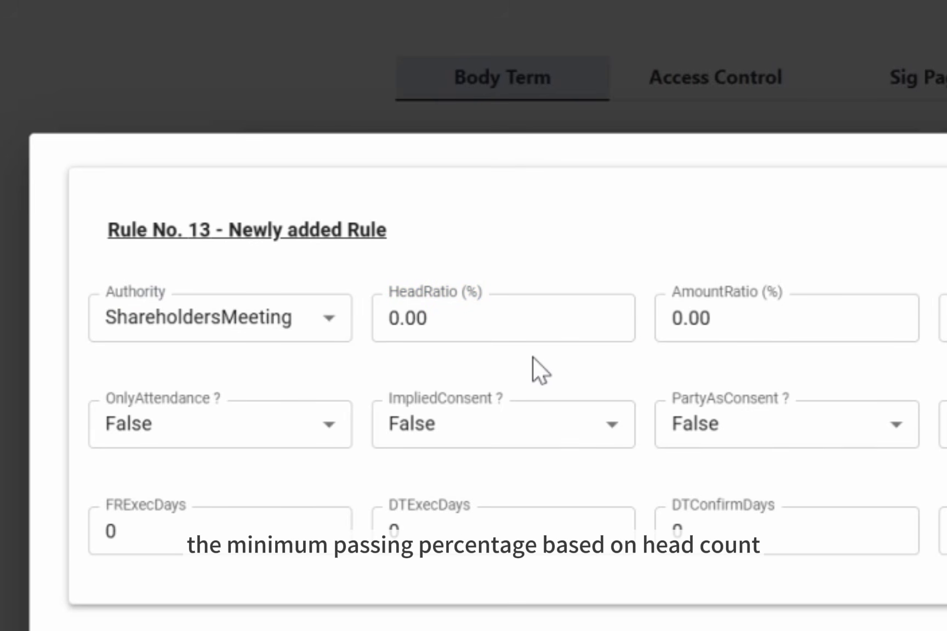
left_click(496, 323)
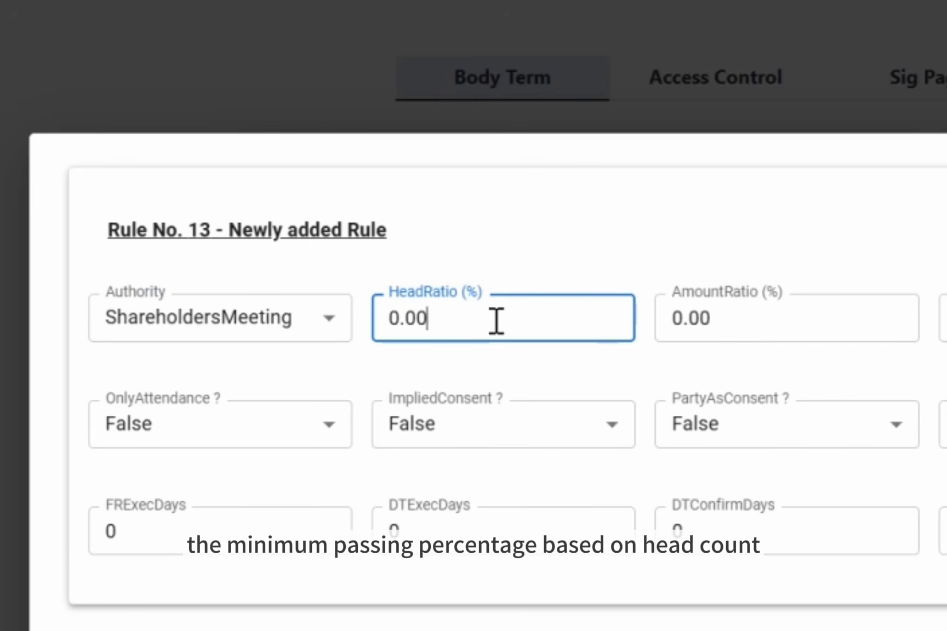
key("Left")
key("Left")
key("Left")
key("Left")
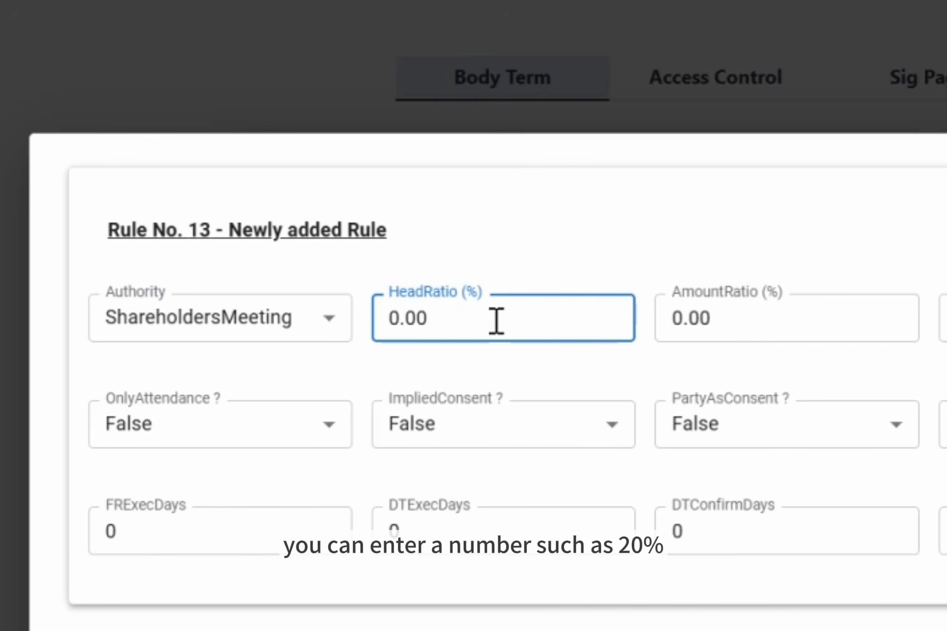
type("2")
left_click(581, 361)
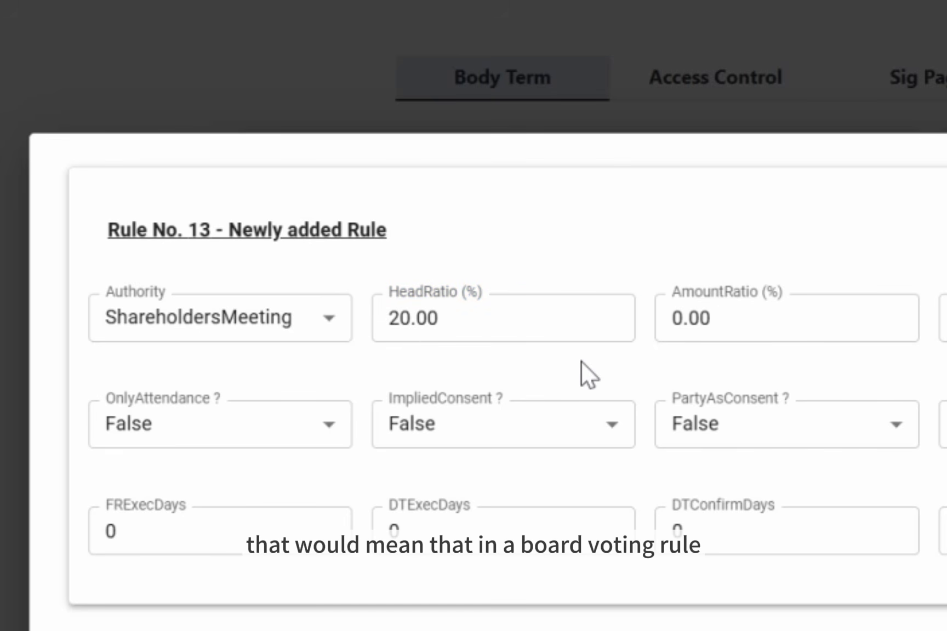
Step: Change the Authority of Rule No. 13 to BoardMeeting
left_click(309, 318)
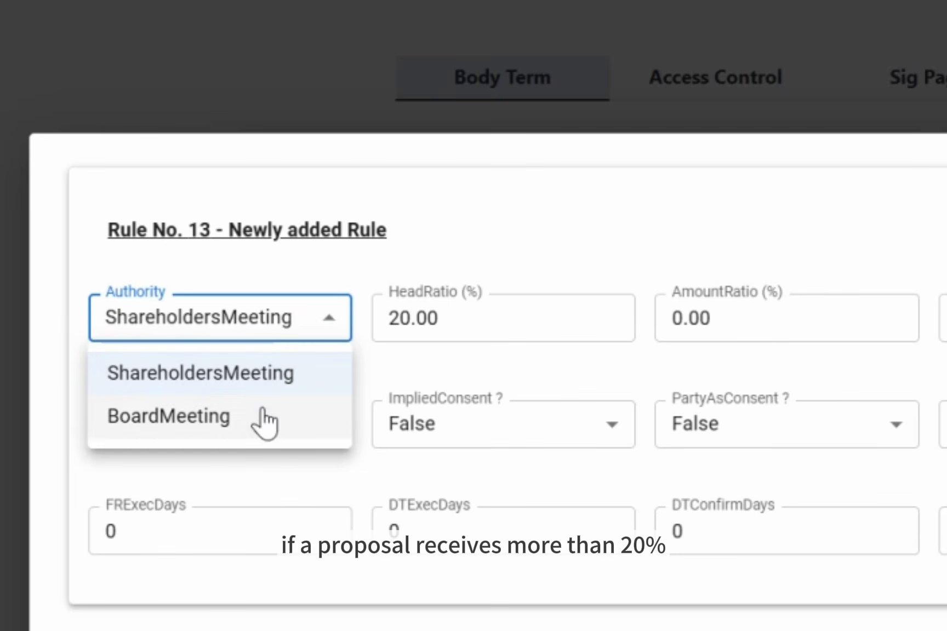
left_click(250, 428)
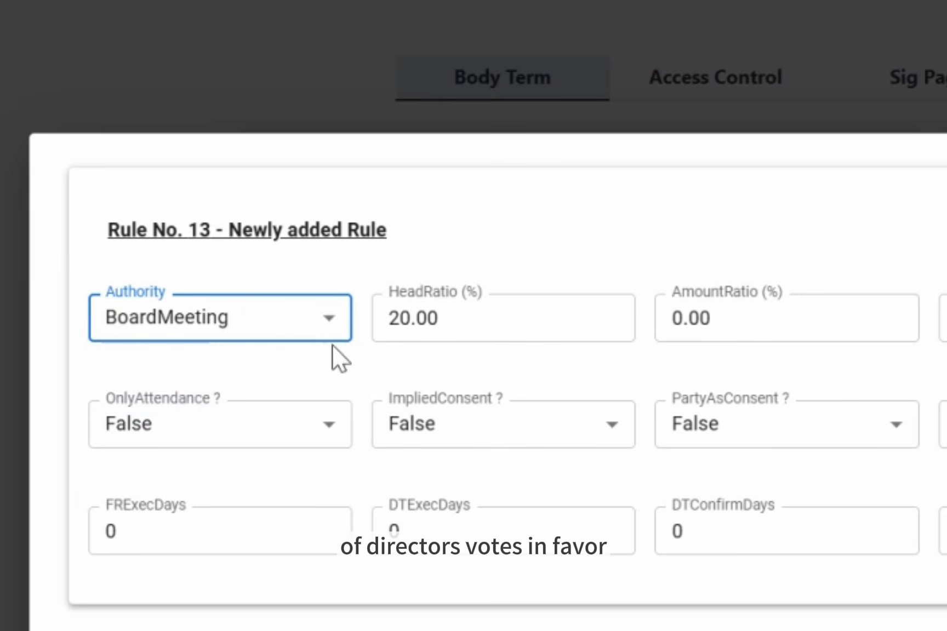
left_click(337, 351)
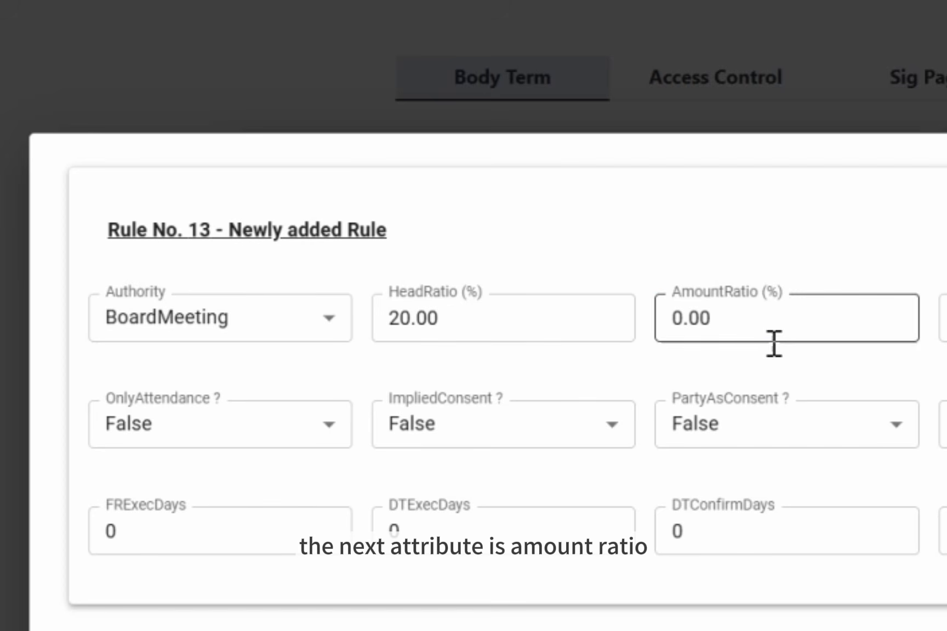
Step: Set the AmountRatio of Rule No. 13 to 66.67 percent
left_click(762, 319)
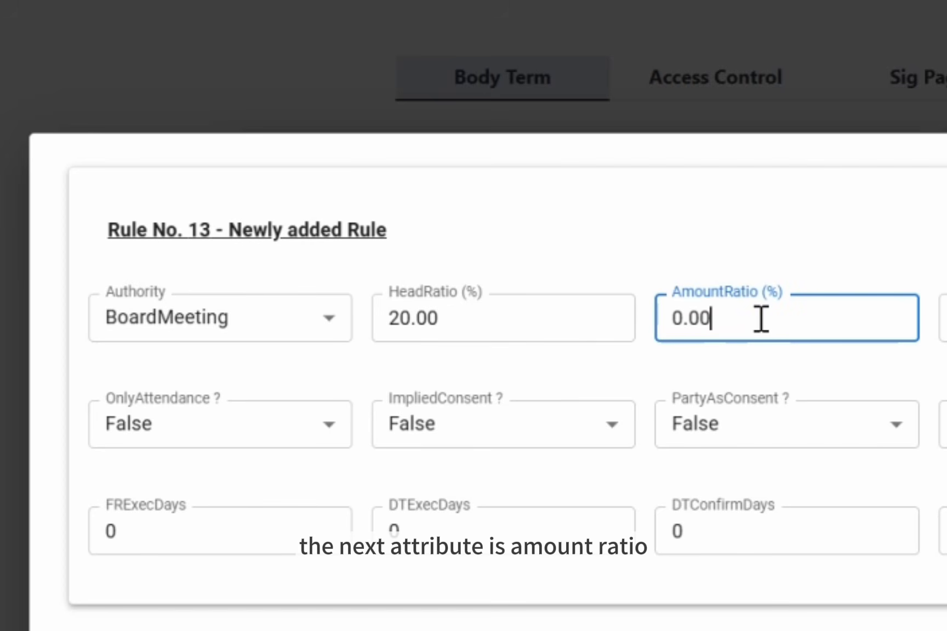
left_click(829, 354)
left_click(732, 326)
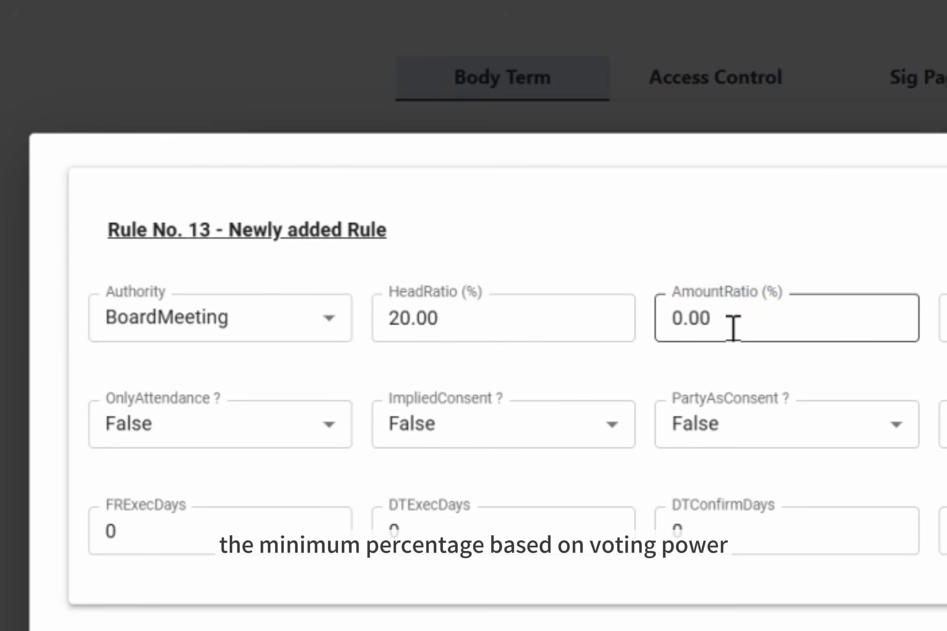
key("BackSpace")
key("BackSpace")
key("BackSpace")
key("BackSpace")
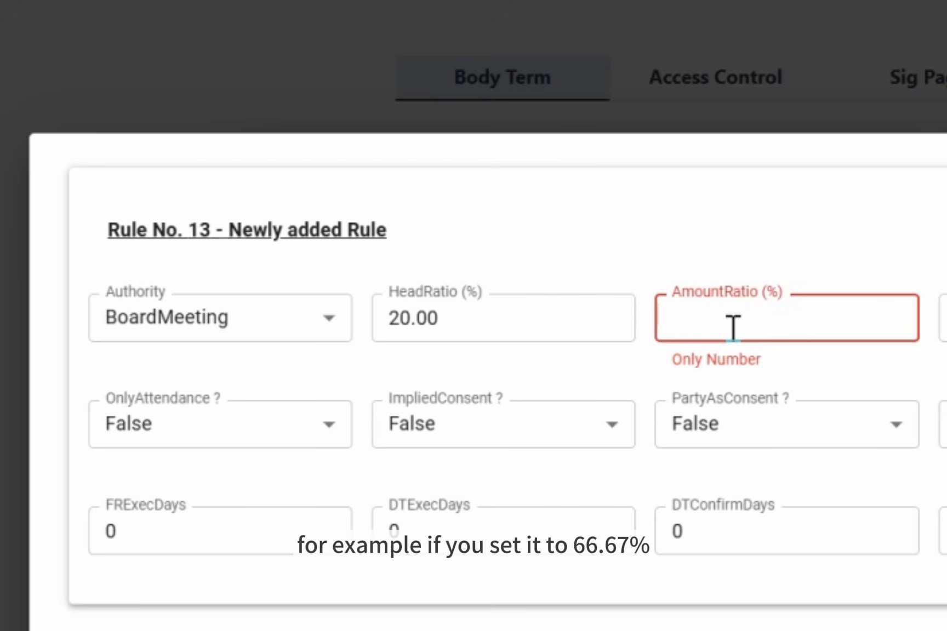
type("66.67")
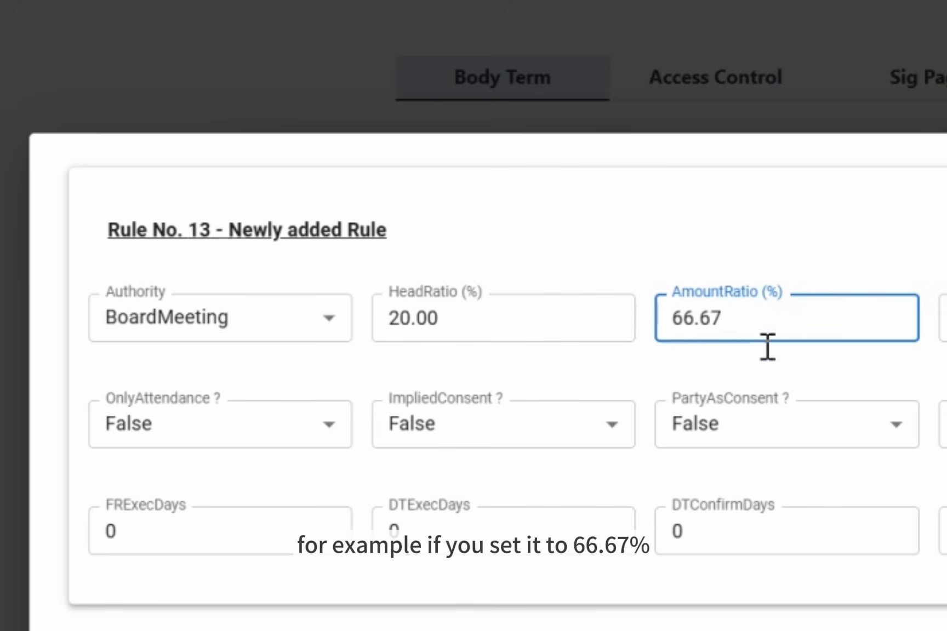
left_click(788, 357)
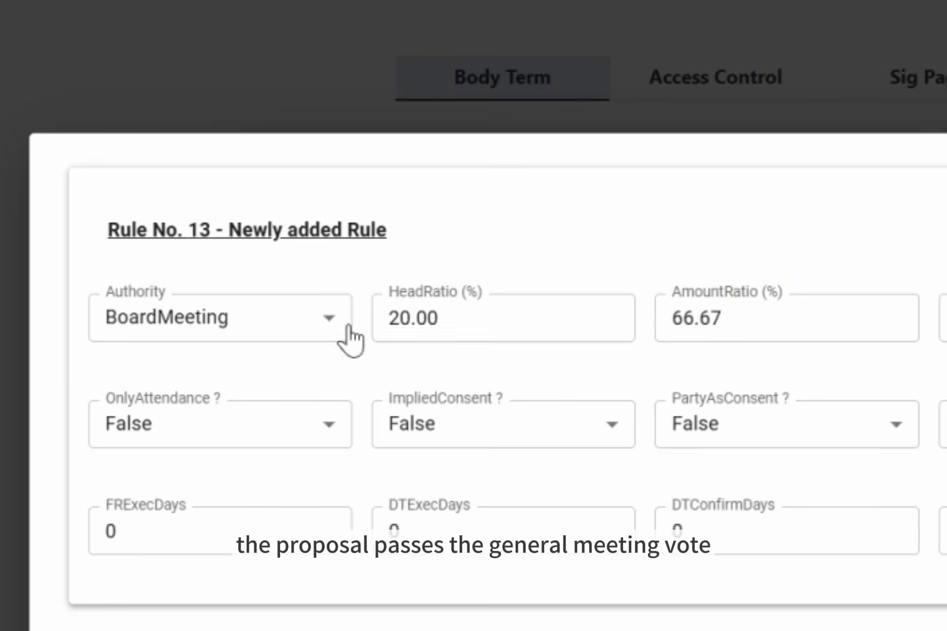
Step: Set the Authority of Rule No. 13 to ShareholdersMeeting and its ExecDaysForPutOpt to 7
left_click(330, 323)
left_click(314, 381)
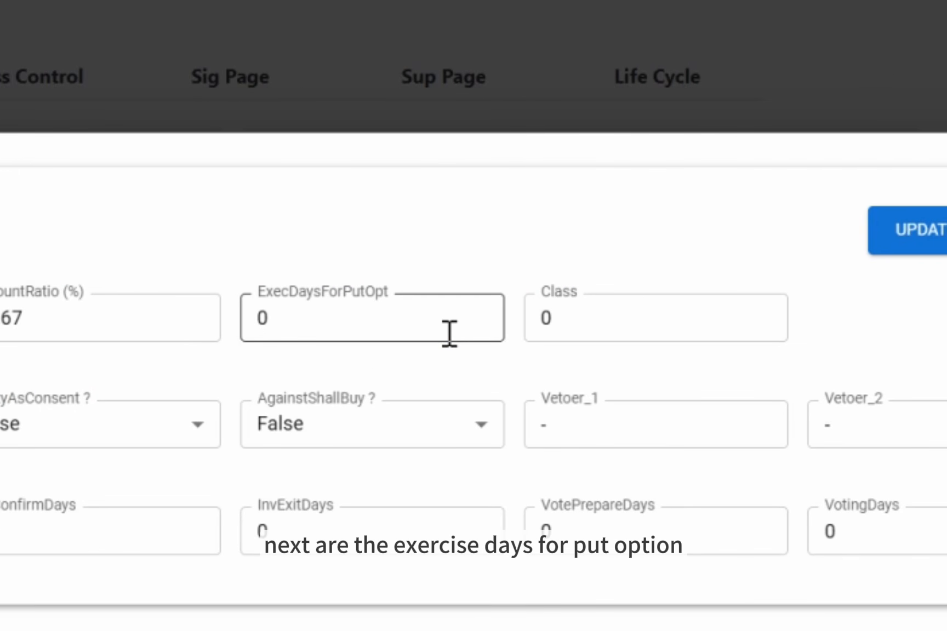
left_click(547, 333)
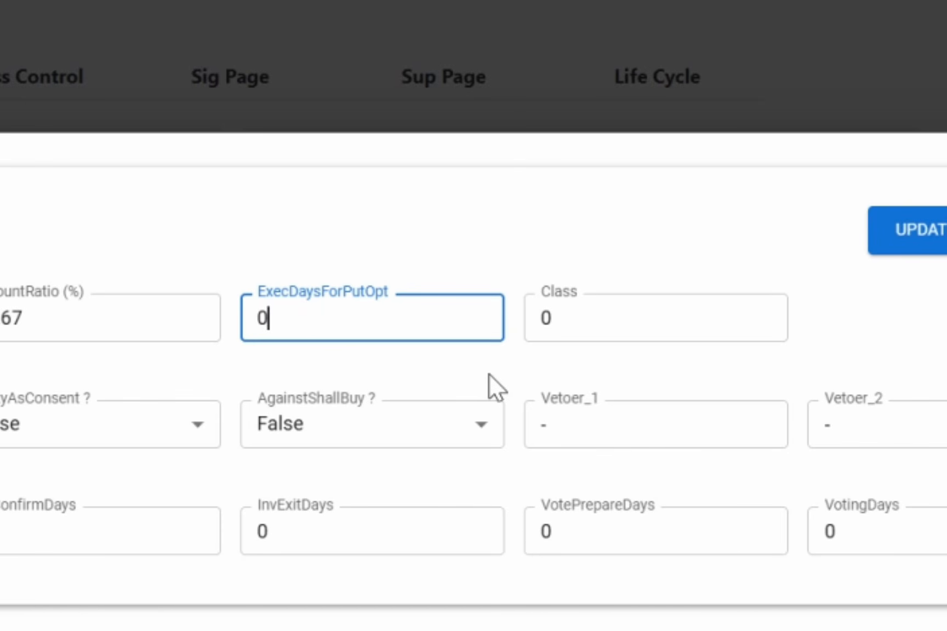
key("BackSpace")
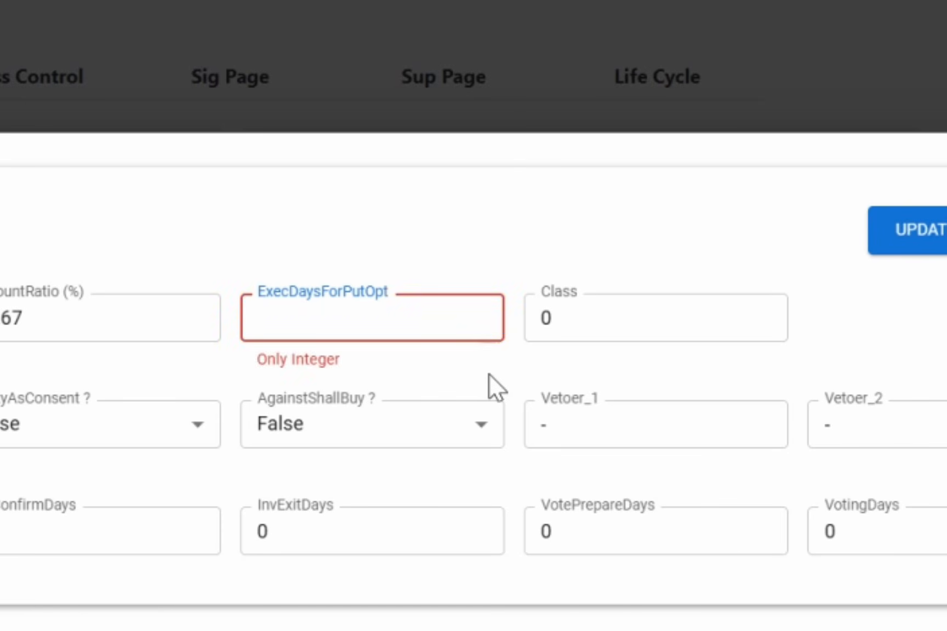
type("7")
left_click(489, 375)
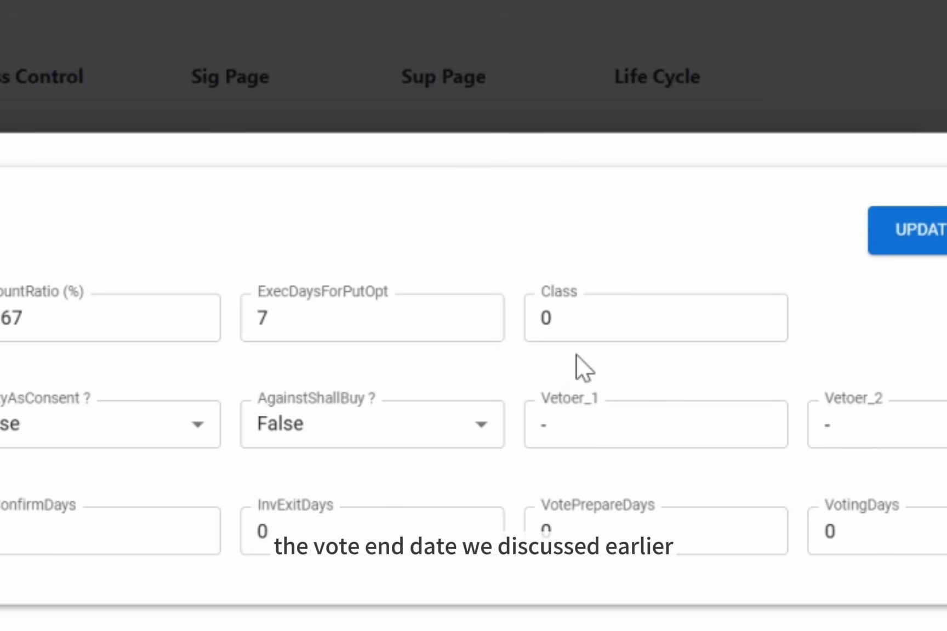
left_click(720, 327)
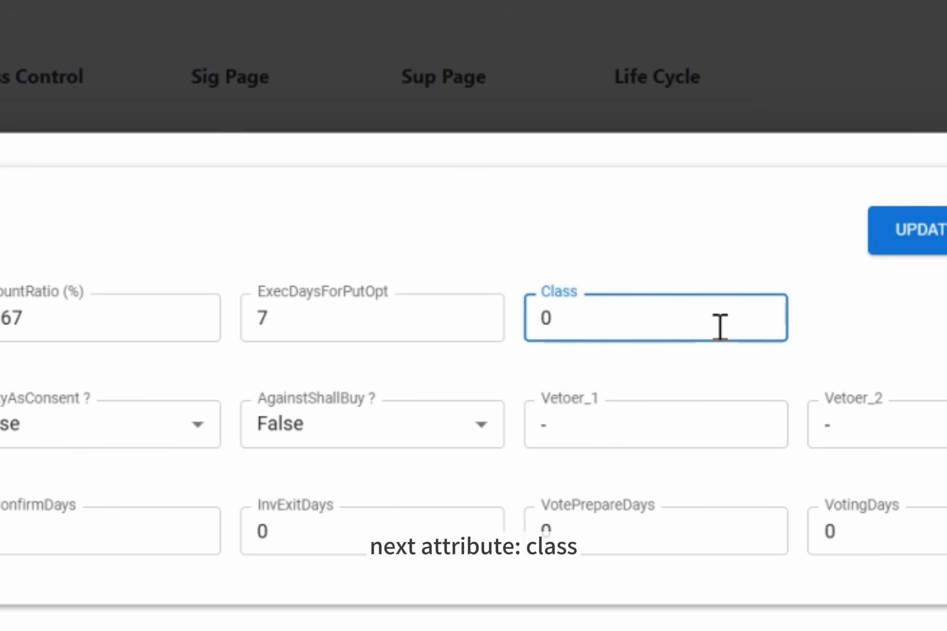
left_click(730, 361)
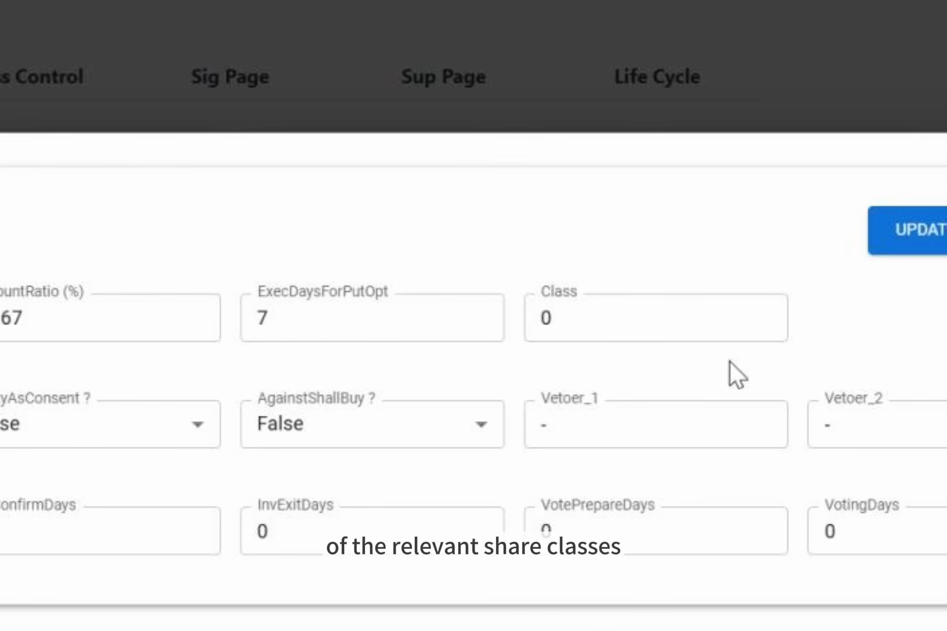
Step: Switch OnlyAttendance of Rule No. 13 to True and back to False
left_click(247, 358)
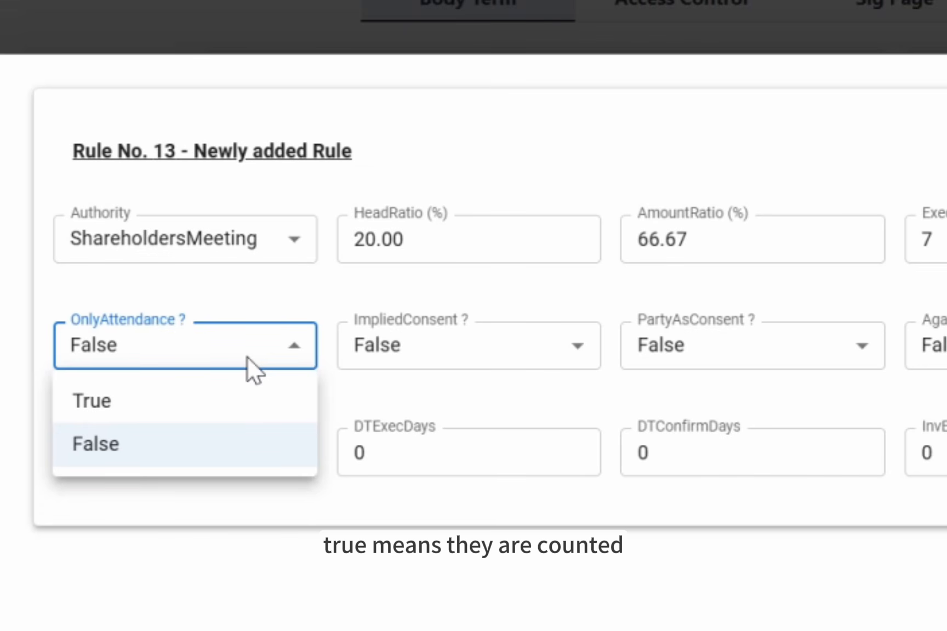
left_click(249, 401)
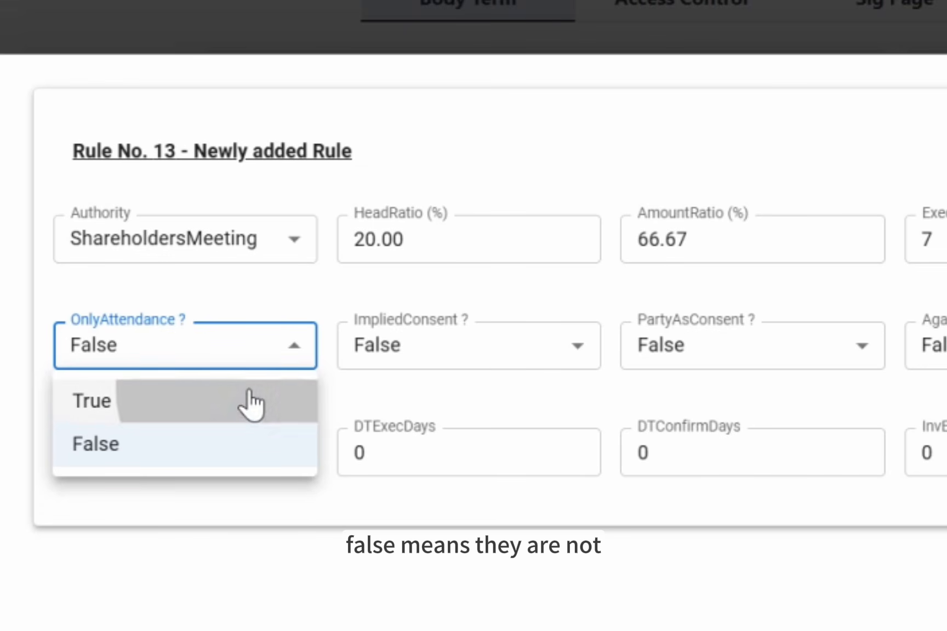
left_click(249, 357)
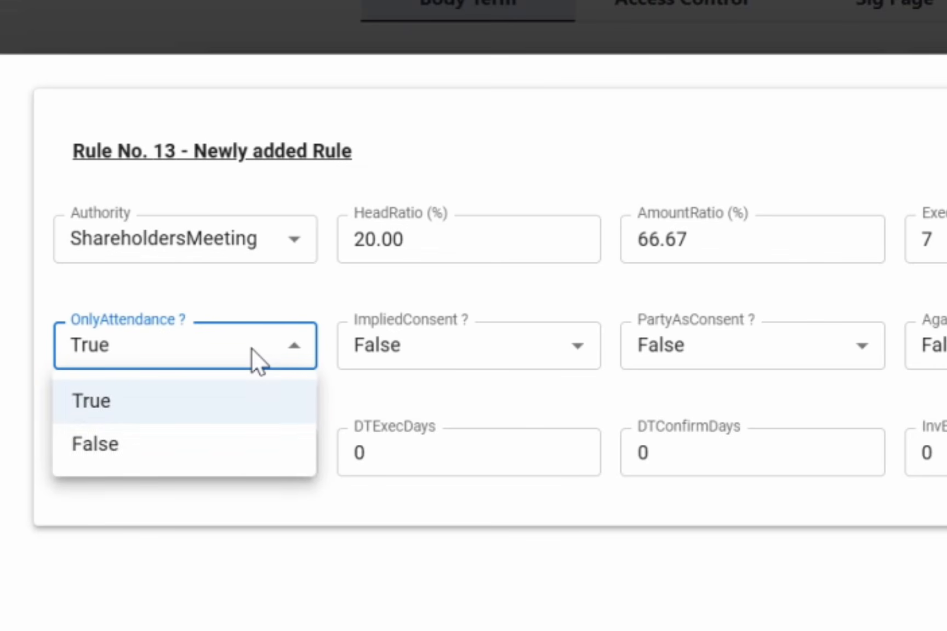
left_click(252, 455)
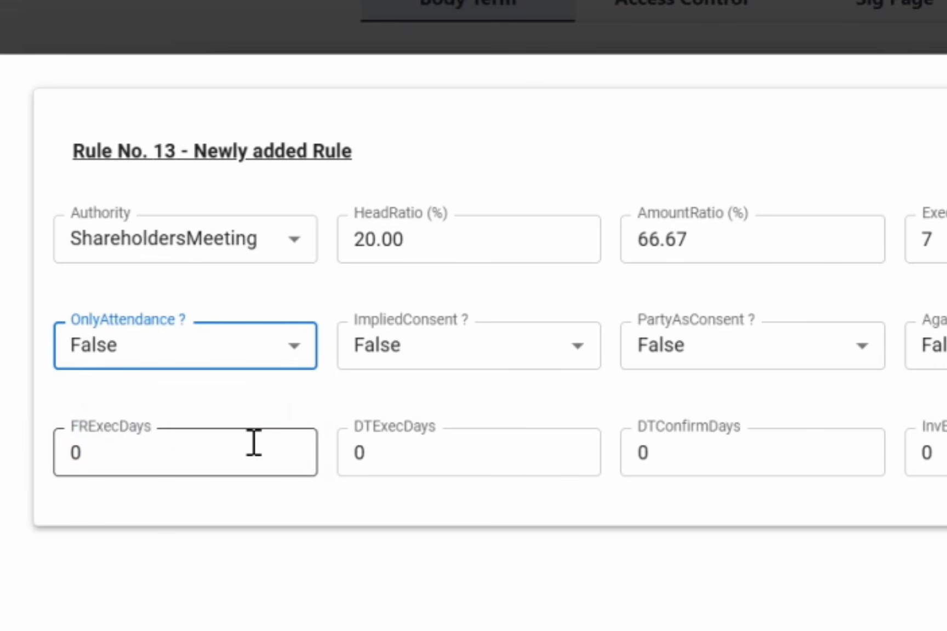
Step: Switch ImpliedConsent of Rule No. 13 to True and back to False
left_click(449, 362)
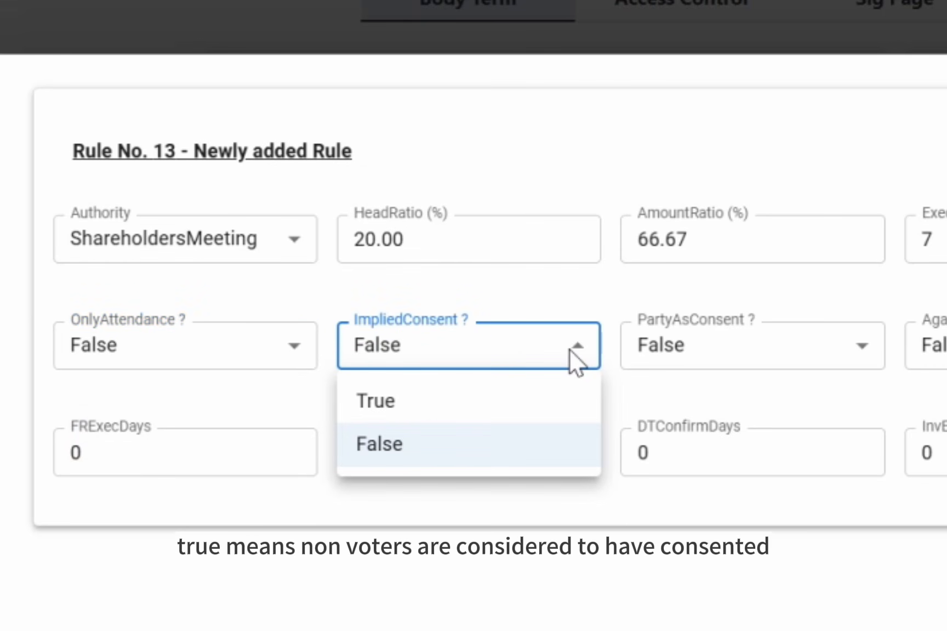
left_click(570, 402)
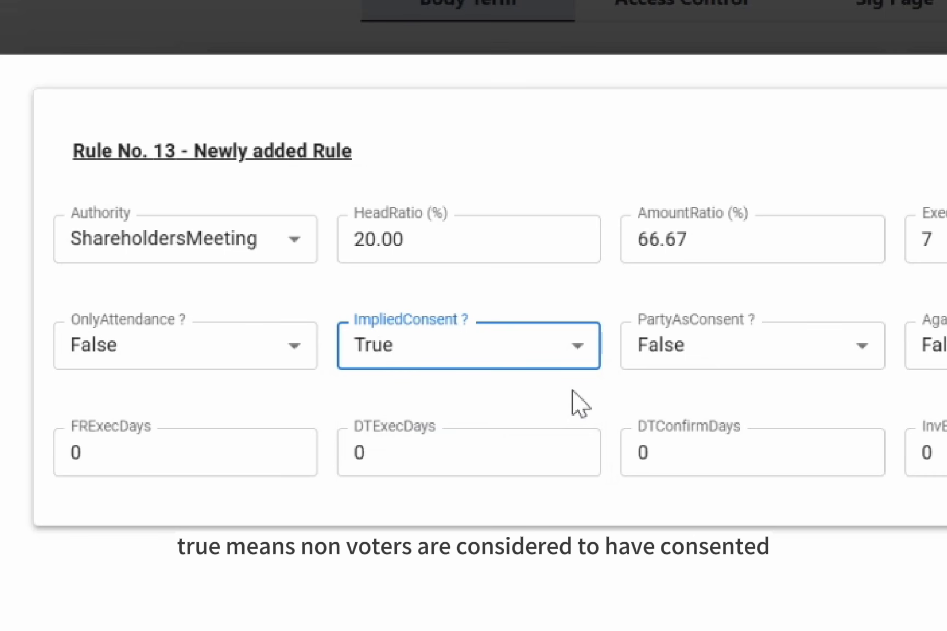
key("Down")
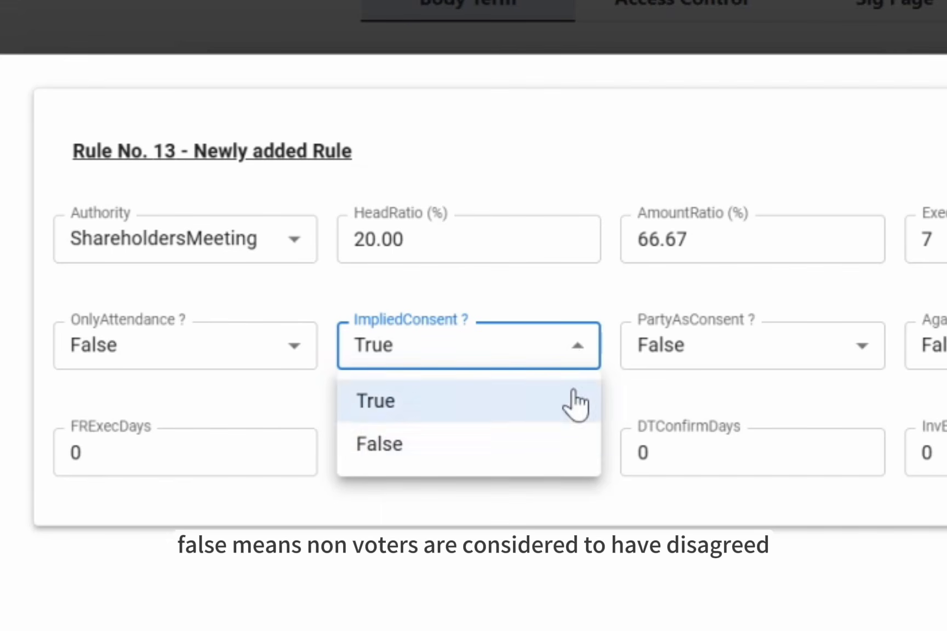
left_click(548, 445)
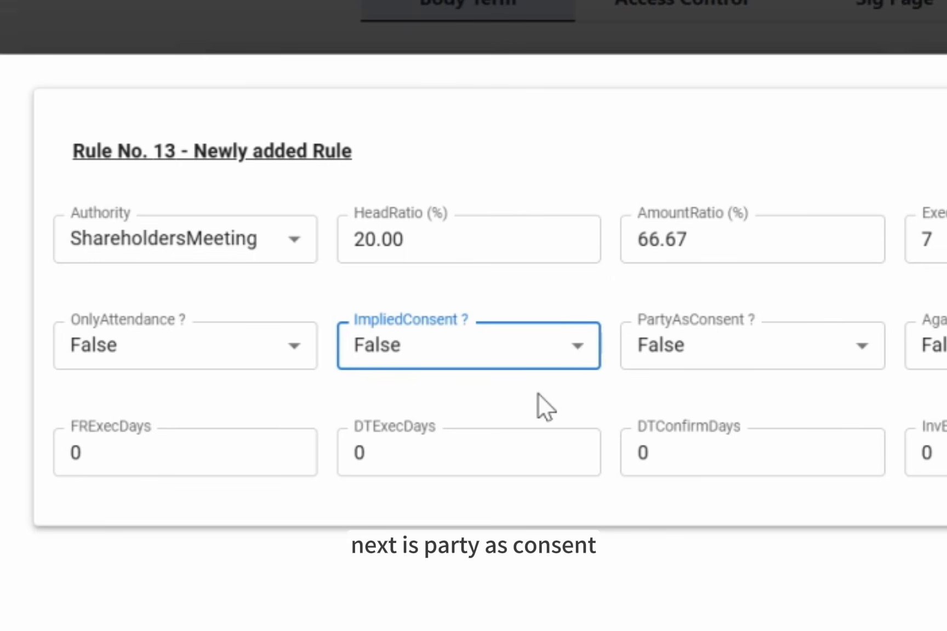
Step: Switch PartyAsConsent of Rule No. 13 to True and back to False
left_click(318, 358)
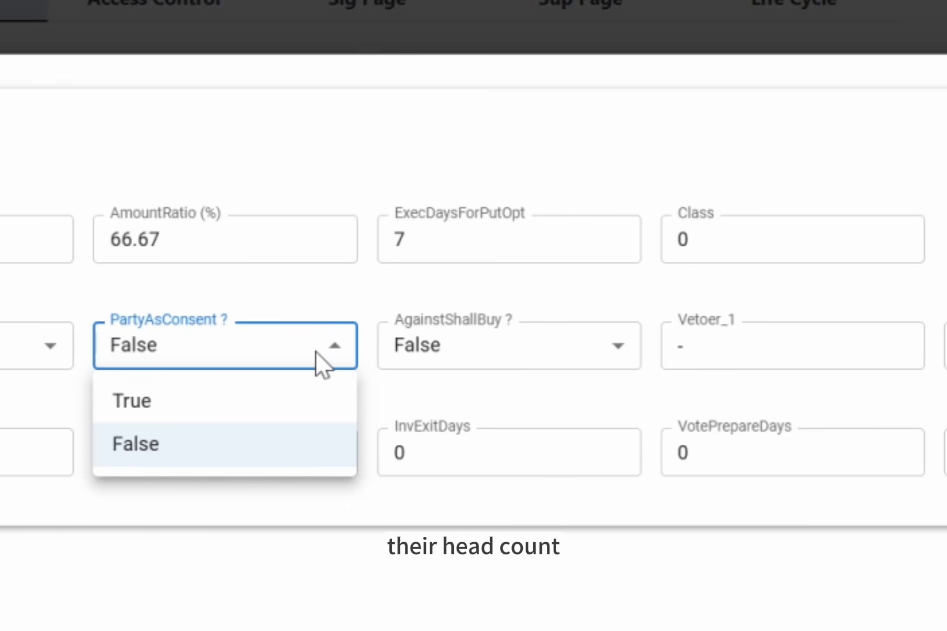
left_click(289, 398)
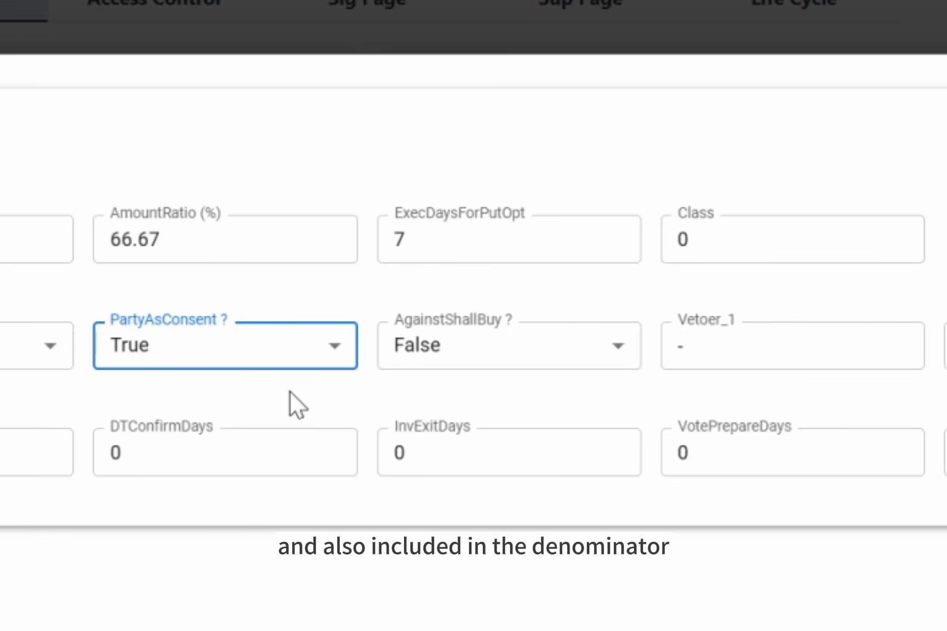
left_click(292, 353)
left_click(276, 446)
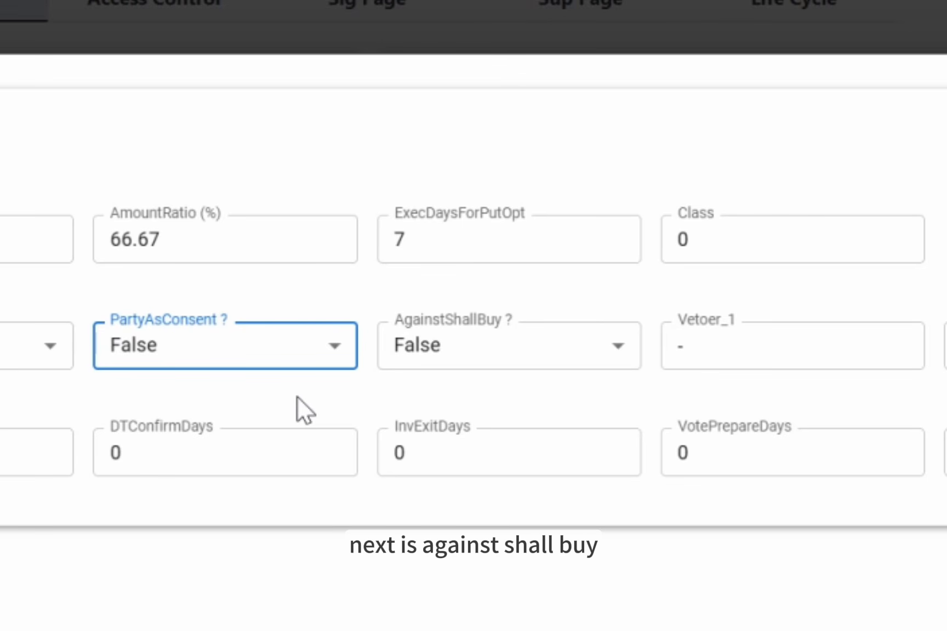
Step: Switch AgainstShallBuy of Rule No. 13 to True and back to False
left_click(607, 345)
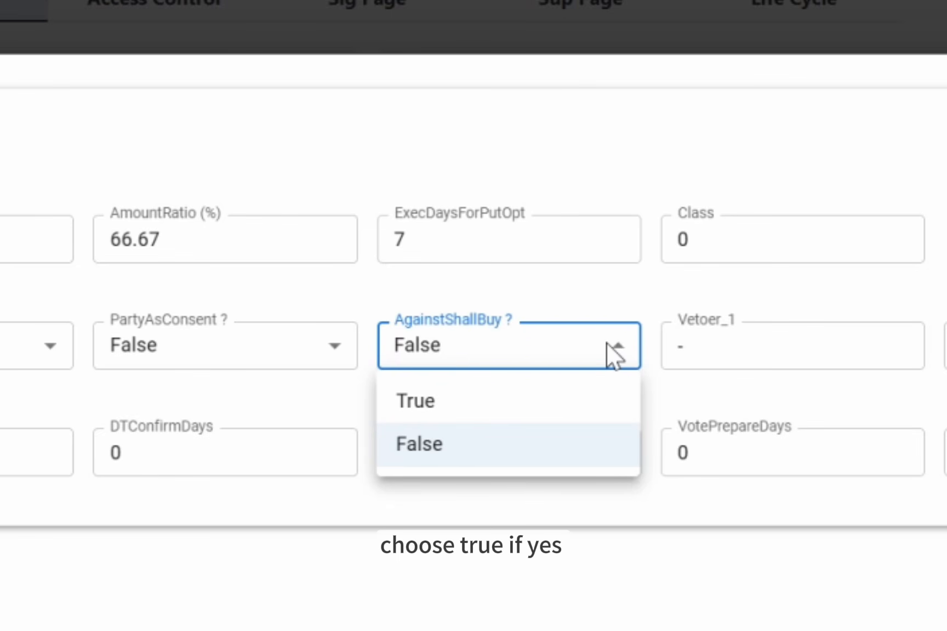
left_click(568, 402)
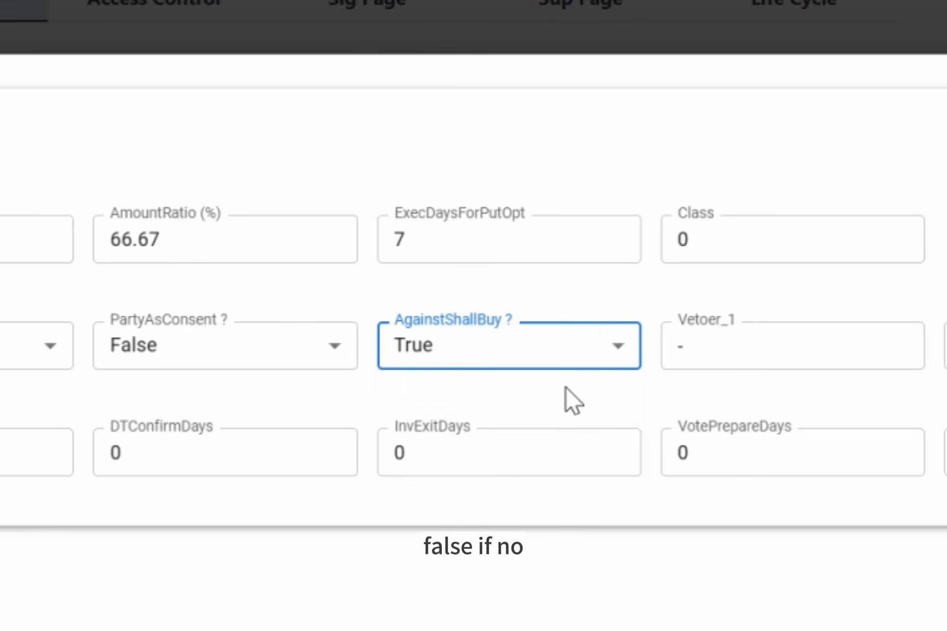
left_click(565, 365)
left_click(553, 446)
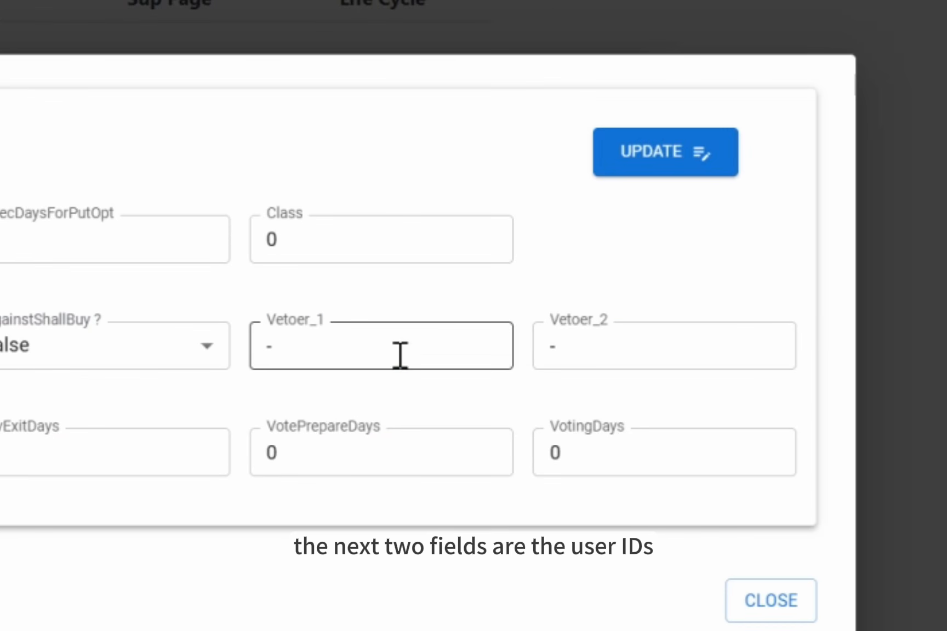
Step: Set both FRExecDays and DTExecDays of Rule No. 13 to 7
left_click(400, 355)
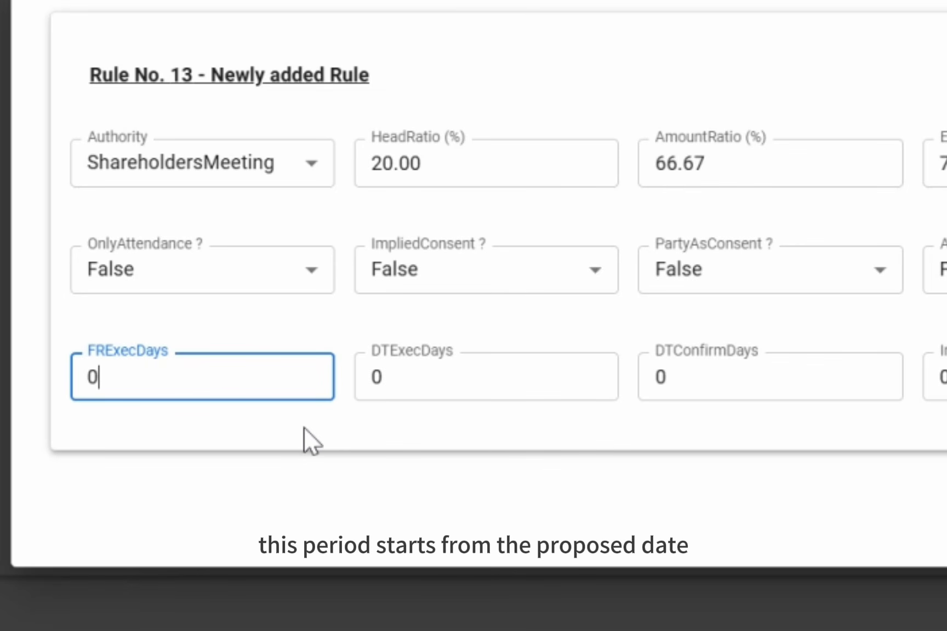
key("BackSpace")
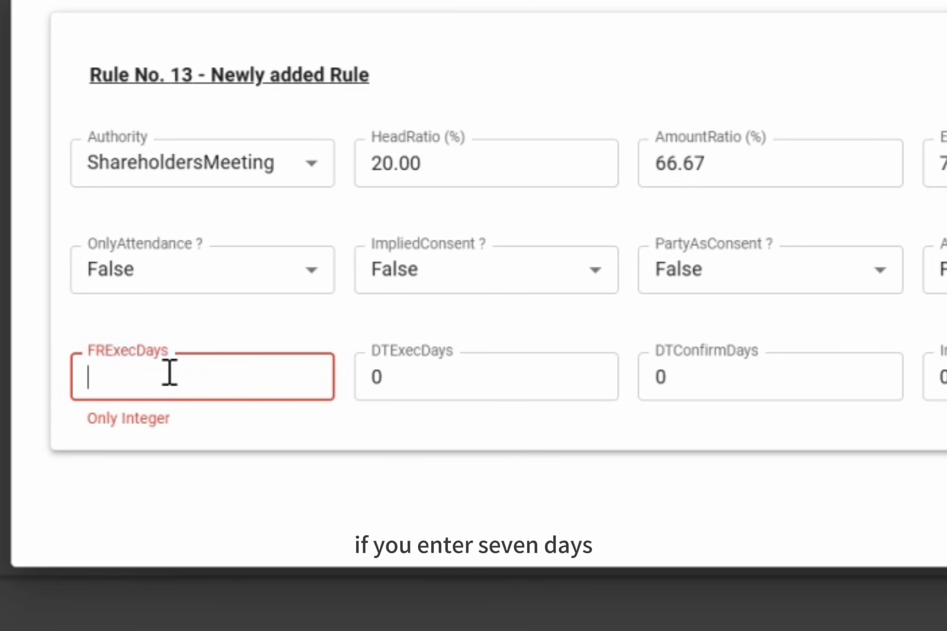
type("7")
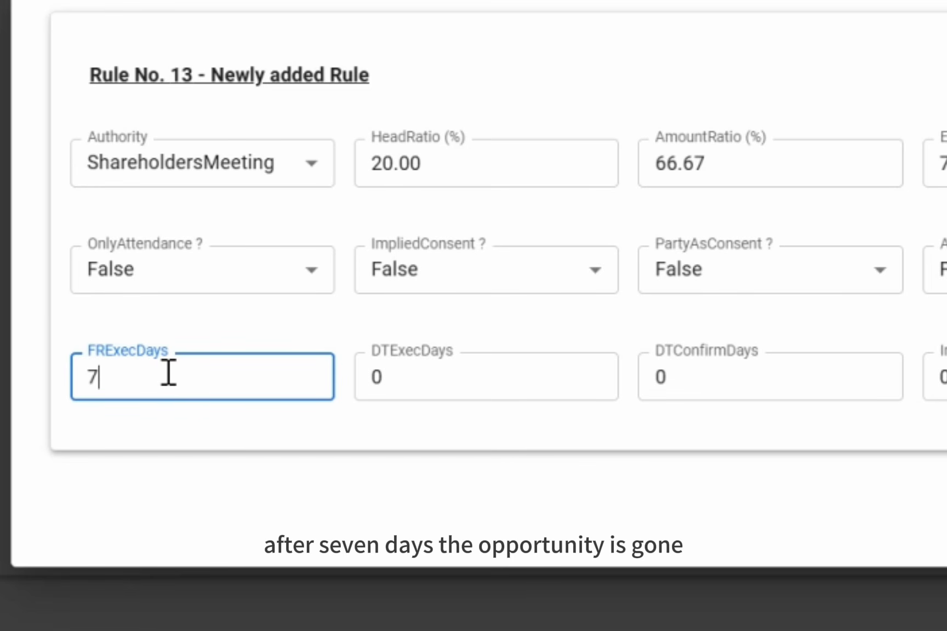
left_click(438, 387)
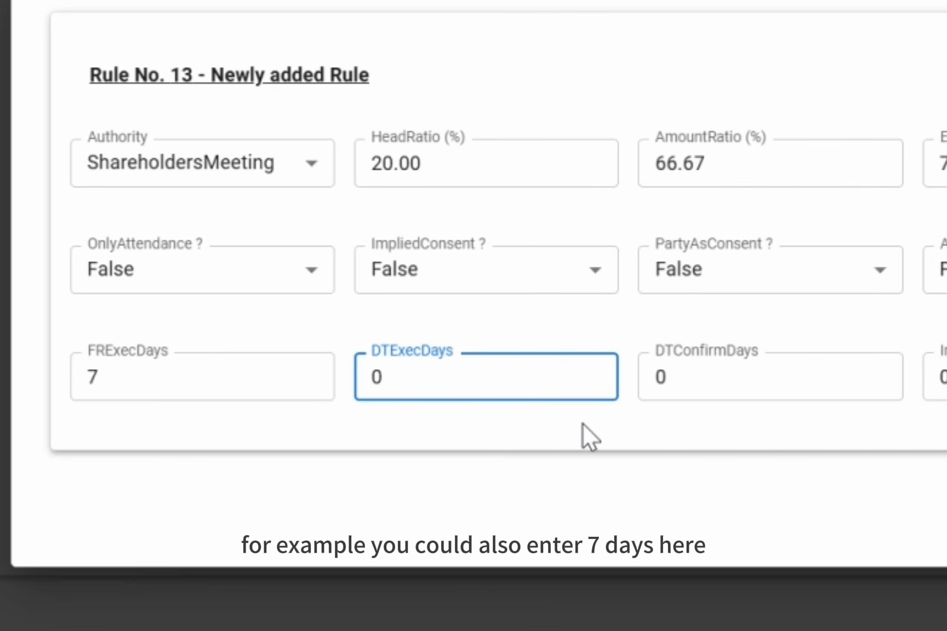
key("BackSpace")
type("7")
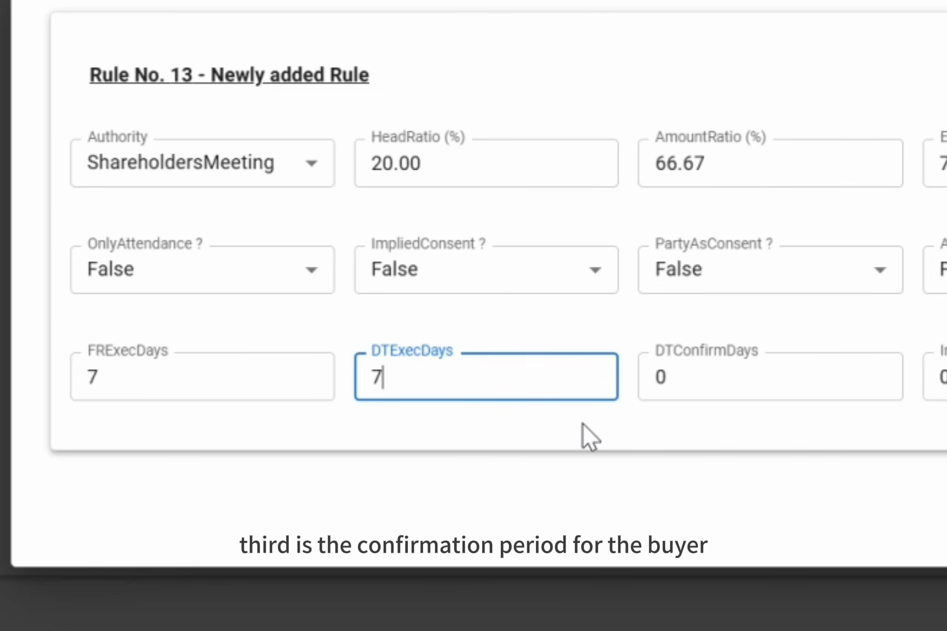
Step: Set the DTConfirmDays of Rule No. 13 to 8 and its InvExitDays to 7
left_click(756, 387)
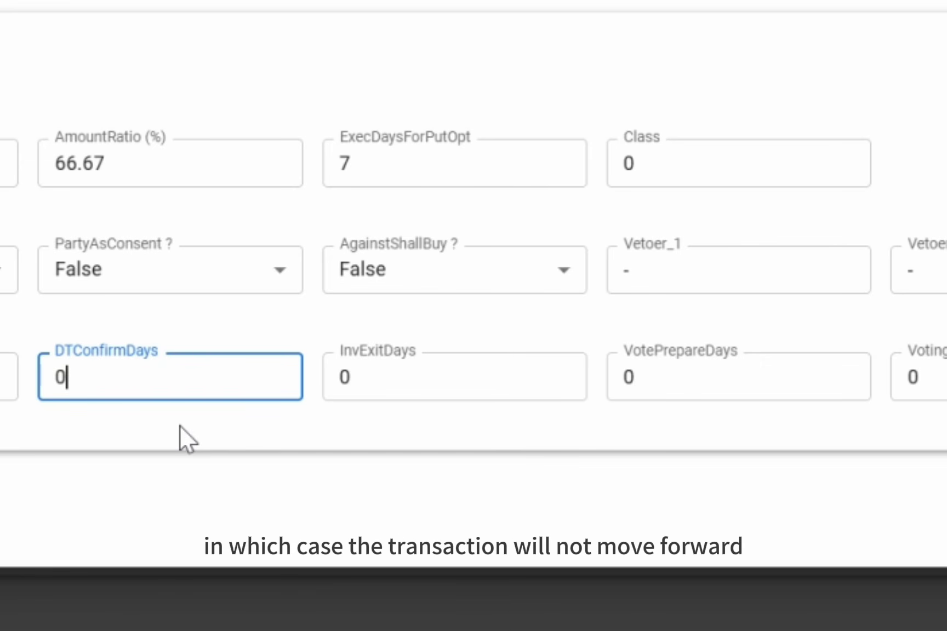
key("BackSpace")
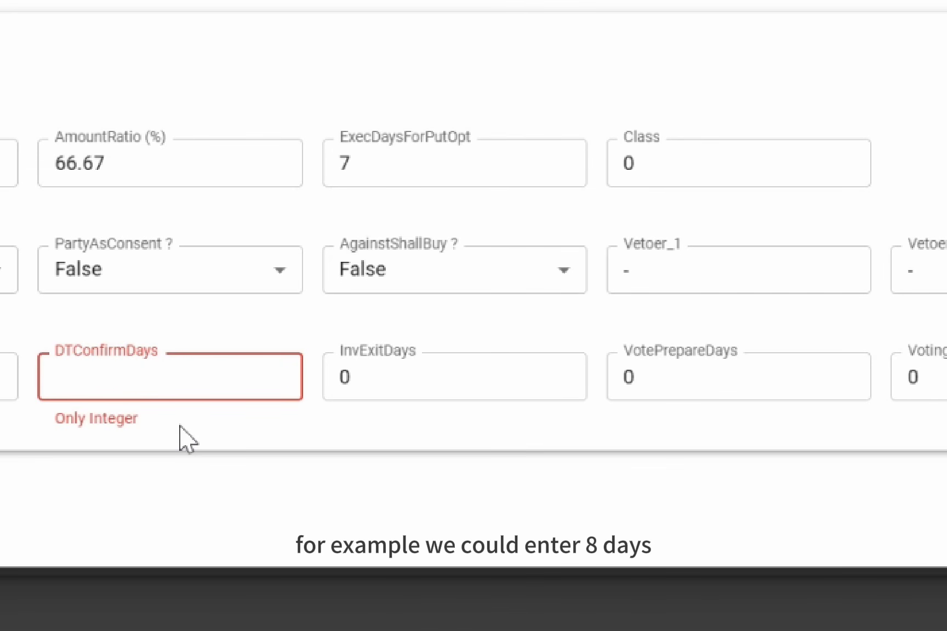
type("8")
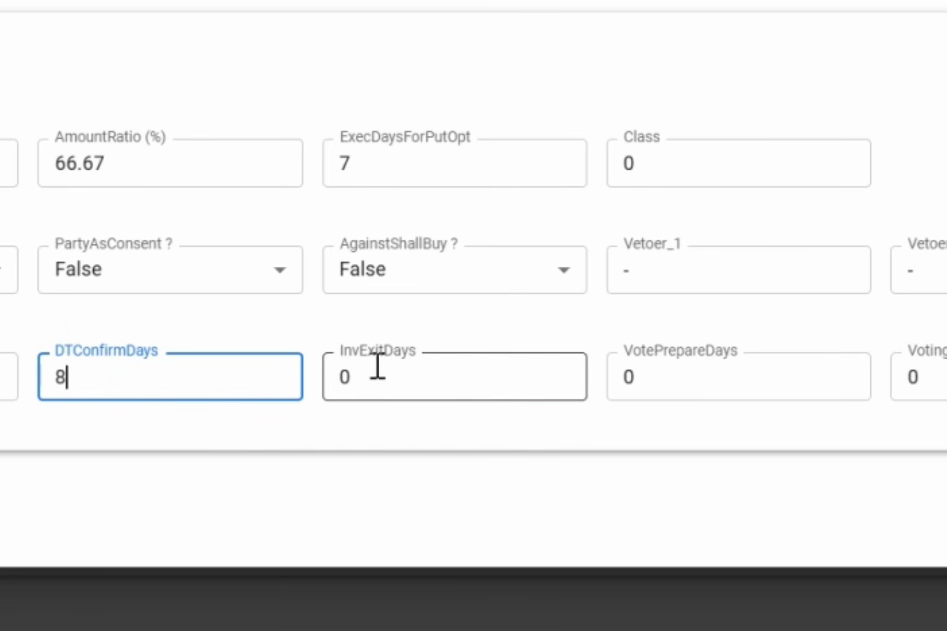
left_click(390, 399)
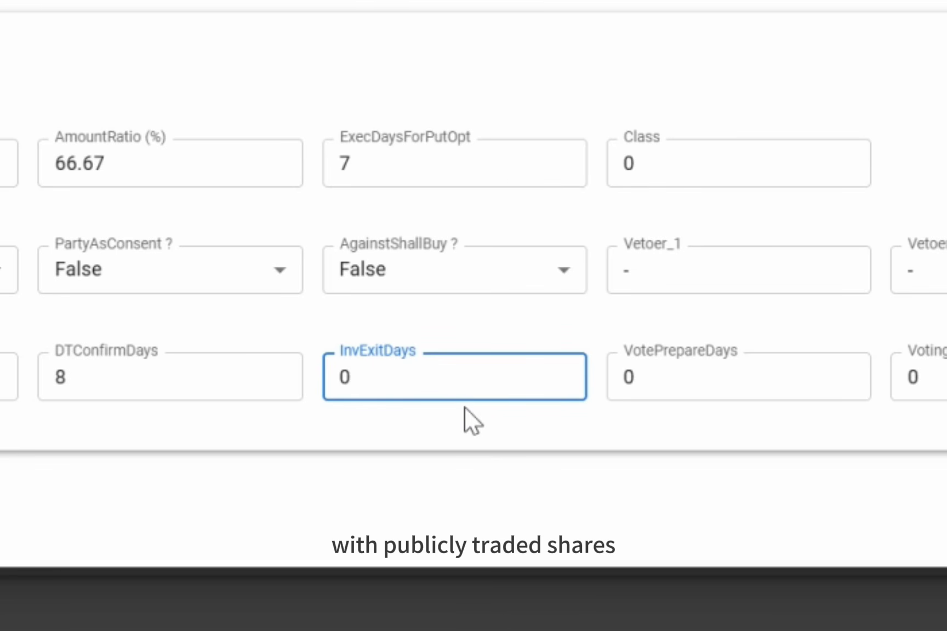
key("BackSpace")
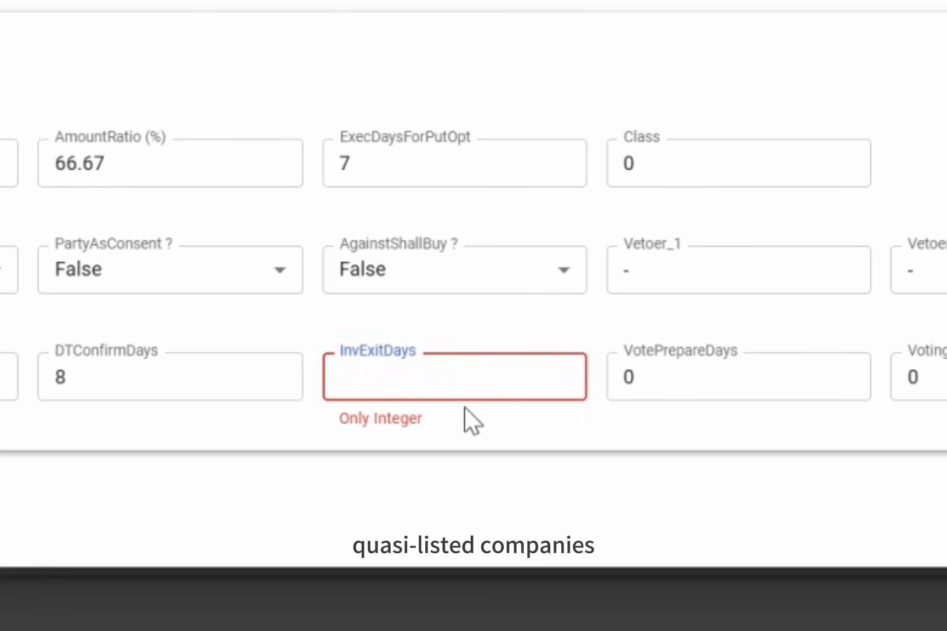
type("7")
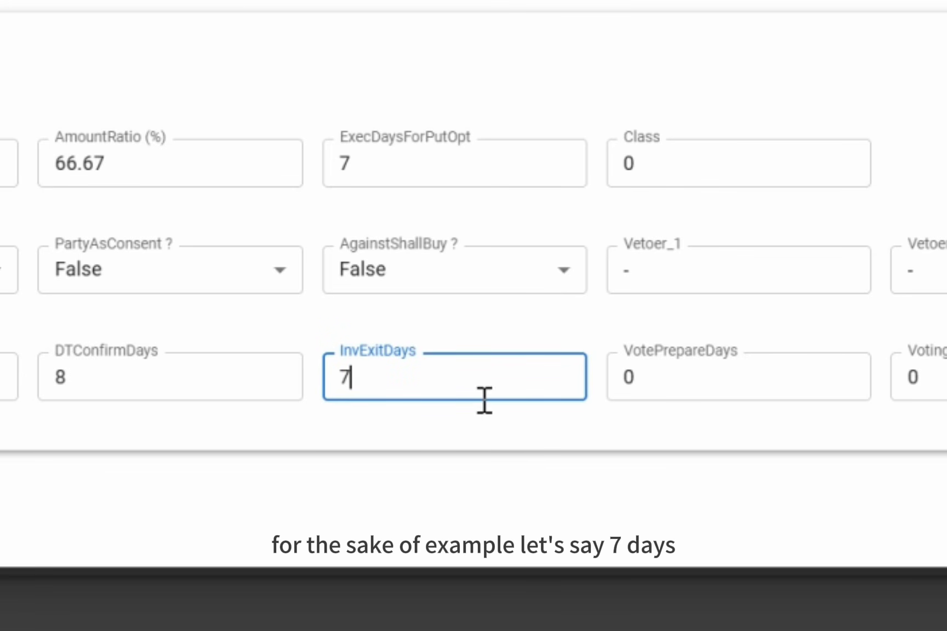
Step: Set VotePrepareDays to 2 and VotingDays to 1, and submit the update of Rule No. 13
left_click(693, 385)
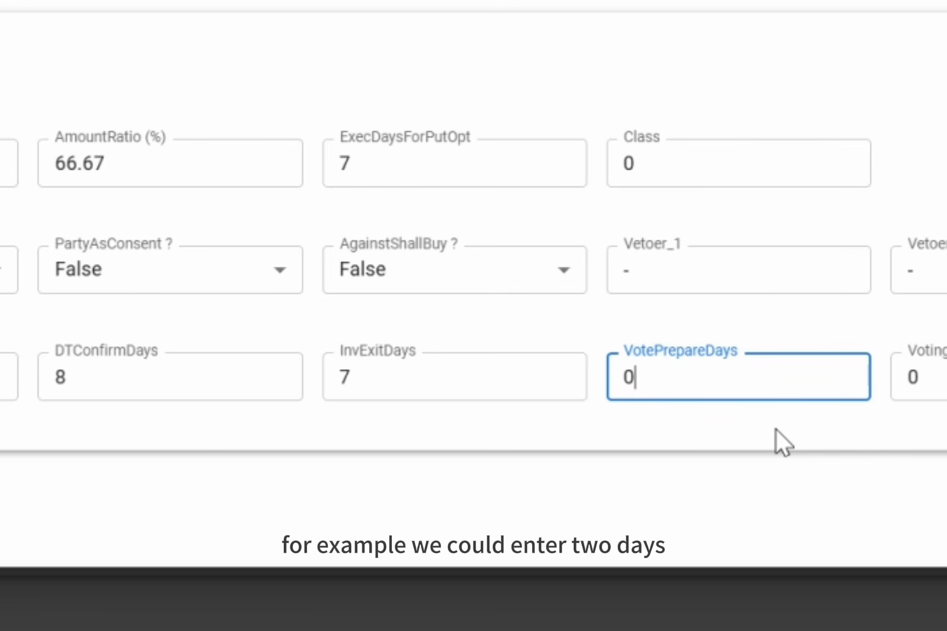
key("BackSpace")
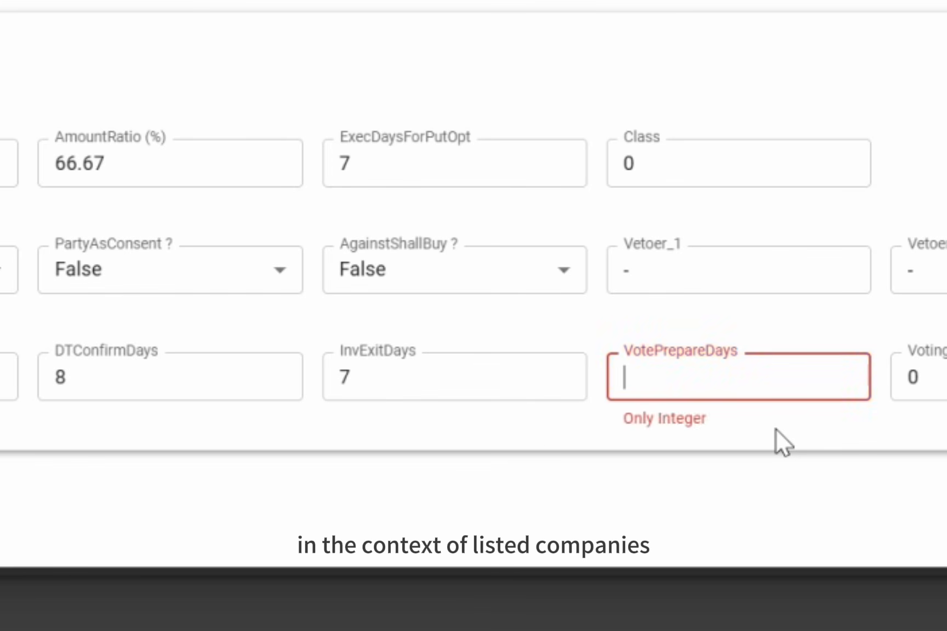
type("2")
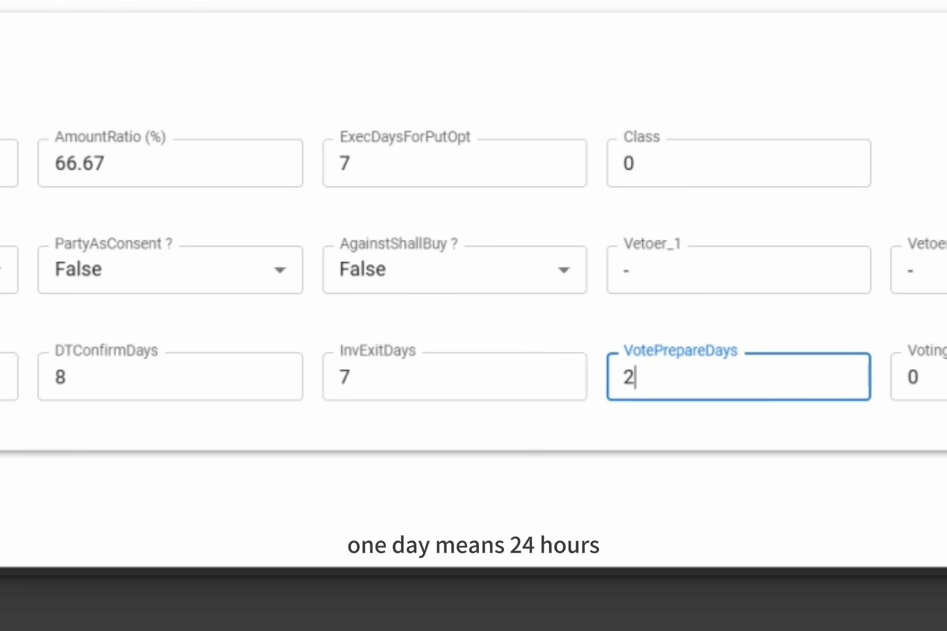
left_click(941, 416)
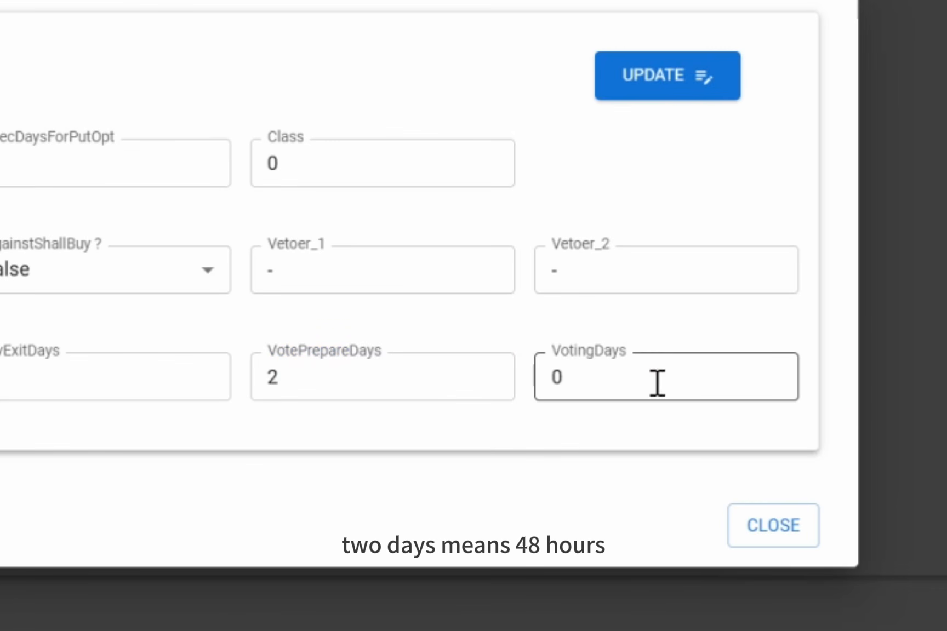
left_click(675, 375)
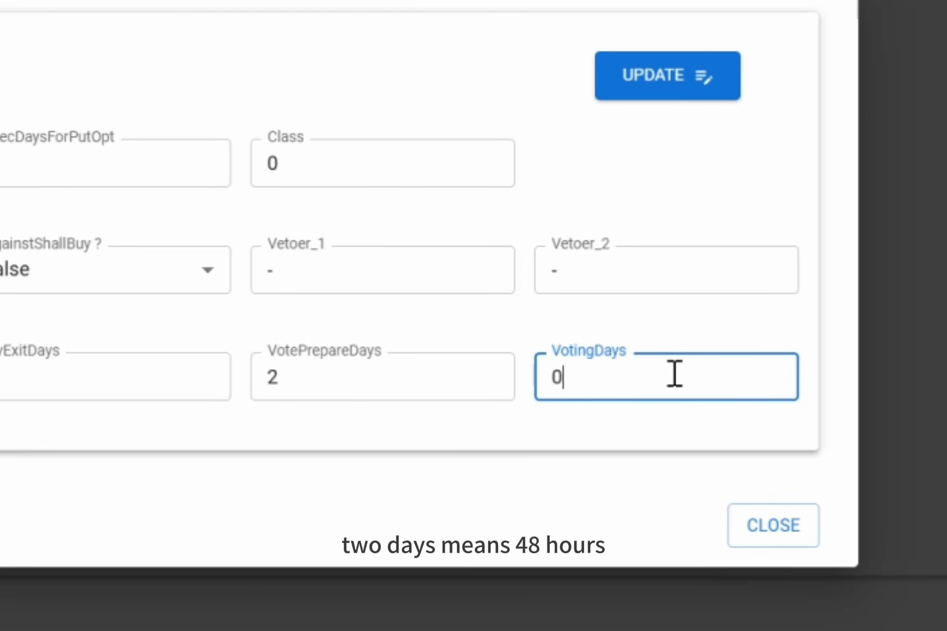
key("BackSpace")
type("1")
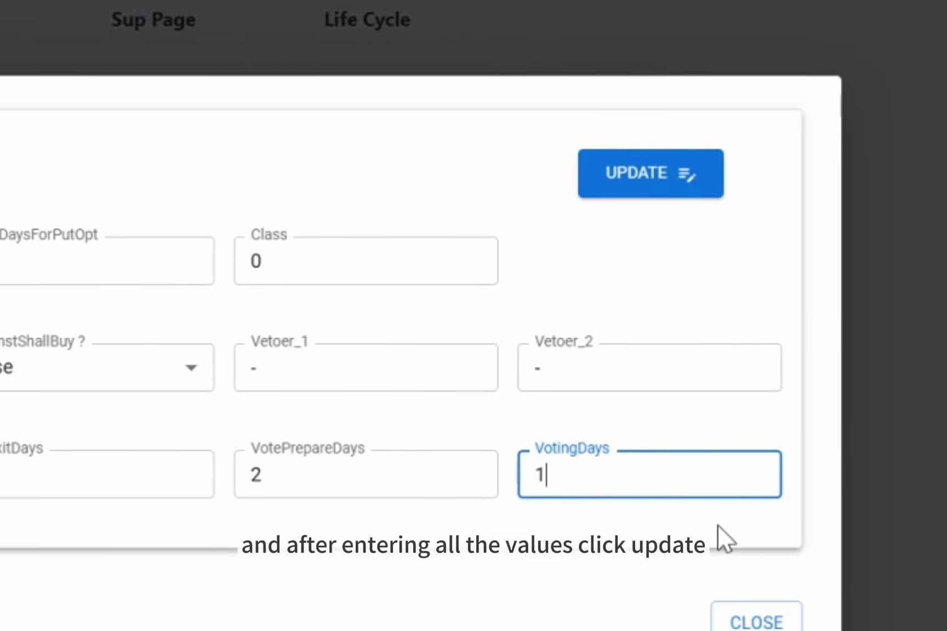
left_click(647, 271)
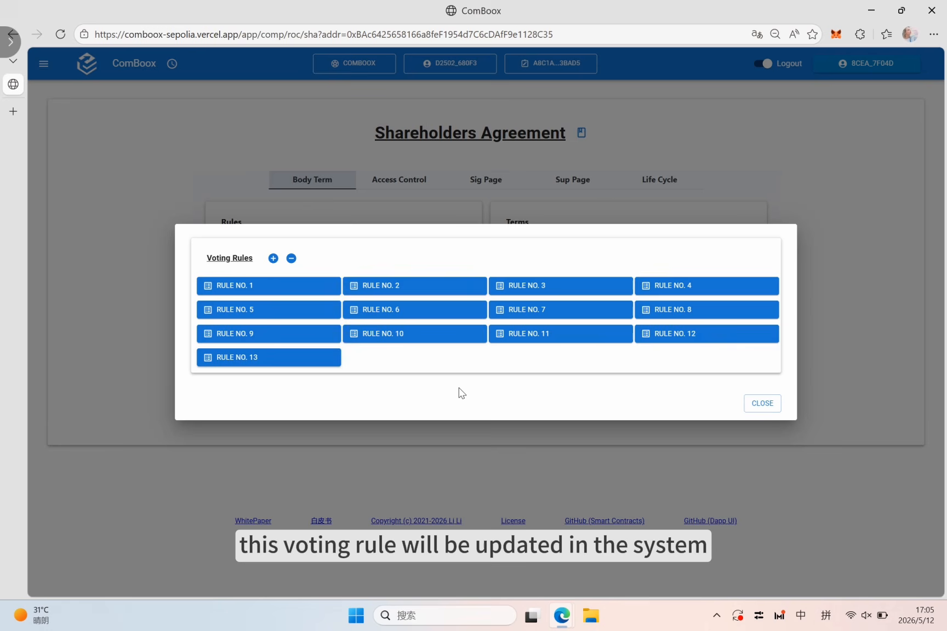
Step: Reopen Rule No. 13 to check its saved attribute values, and return to the Shareholders Agreement page
left_click(333, 362)
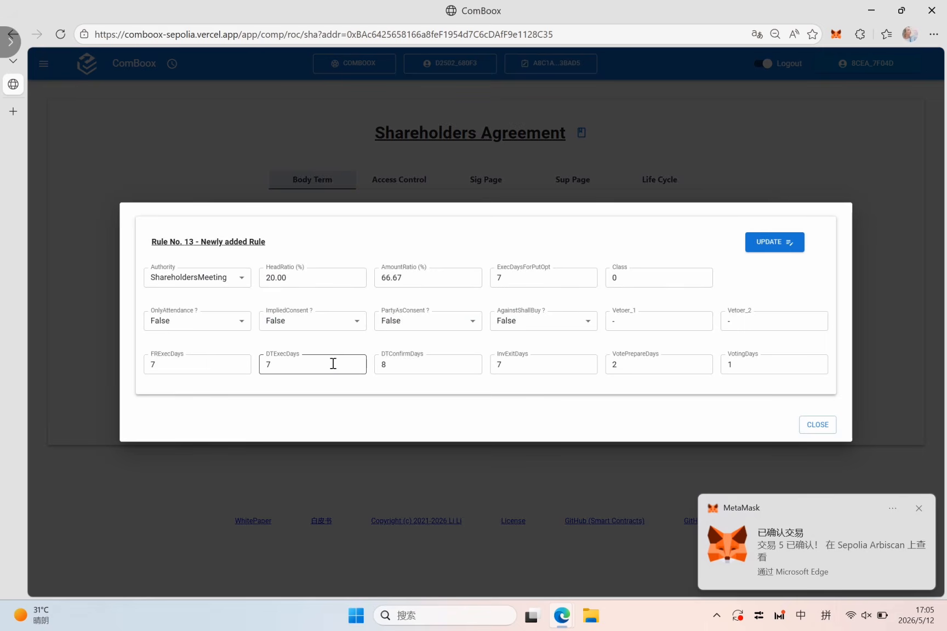
left_click(818, 425)
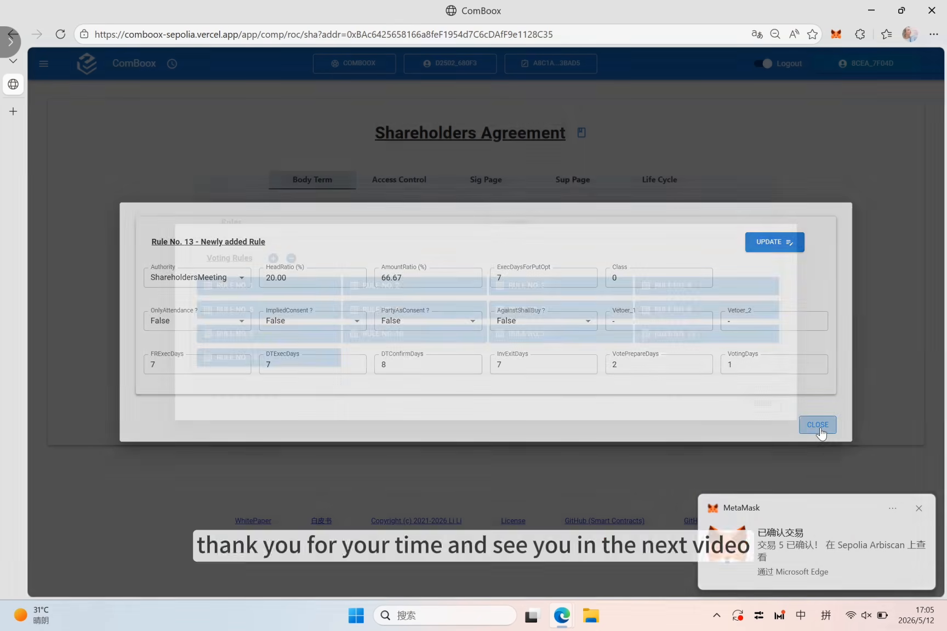
left_click(763, 404)
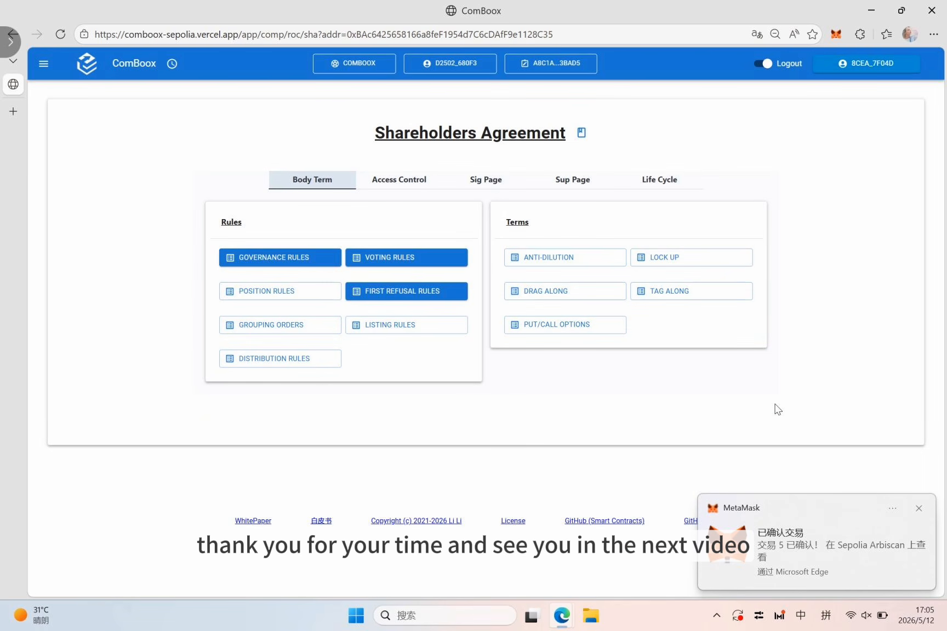